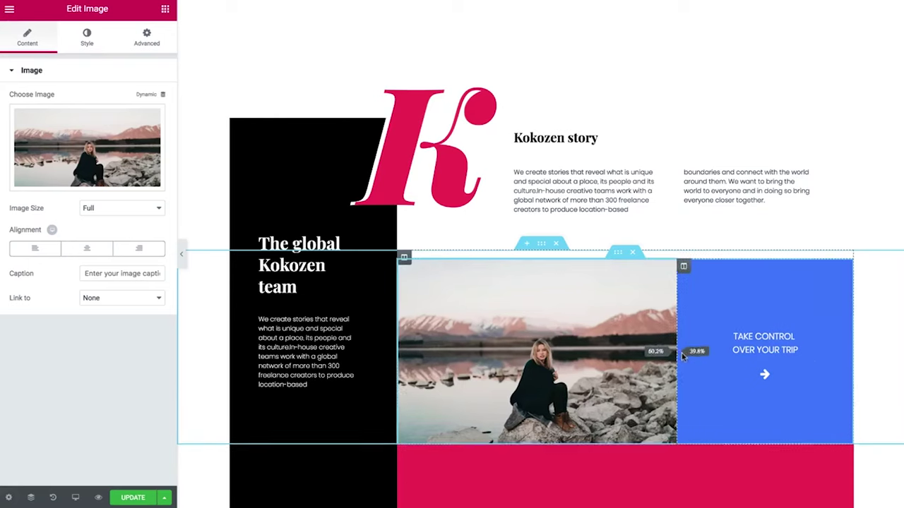
Widen the lakeside photo column beside the blue box, and continue the heading text after "donut" with "wo"
{"action": "left_click_drag", "start_coordinate": [683, 357], "coordinate": [702, 360]}
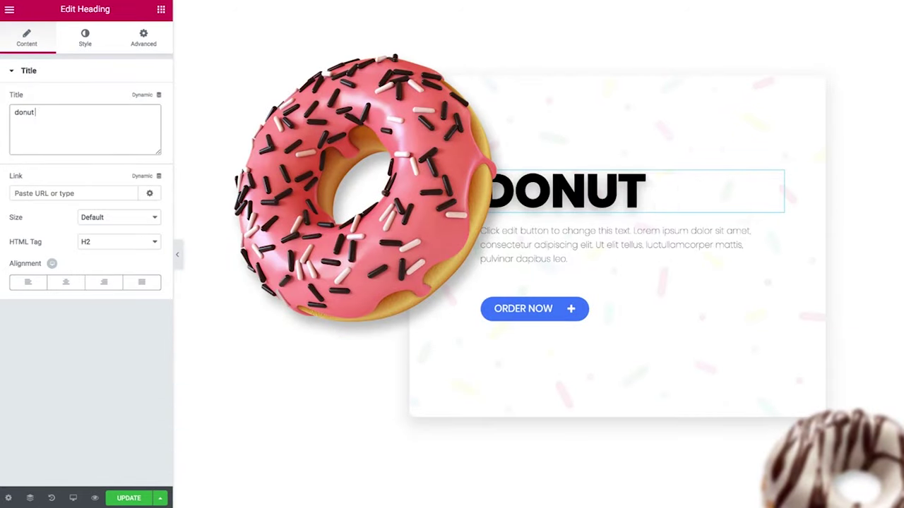
{"action": "type", "text": "wo"}
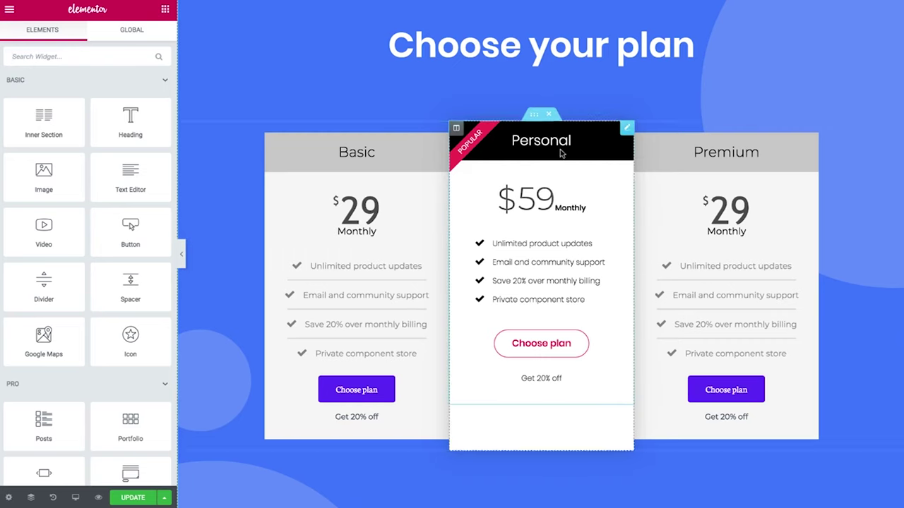
Copy the style of the Personal price table and paste it onto the Basic and Premium price tables
{"action": "right_click", "coordinate": [617, 129]}
{"action": "right_click", "coordinate": [390, 265]}
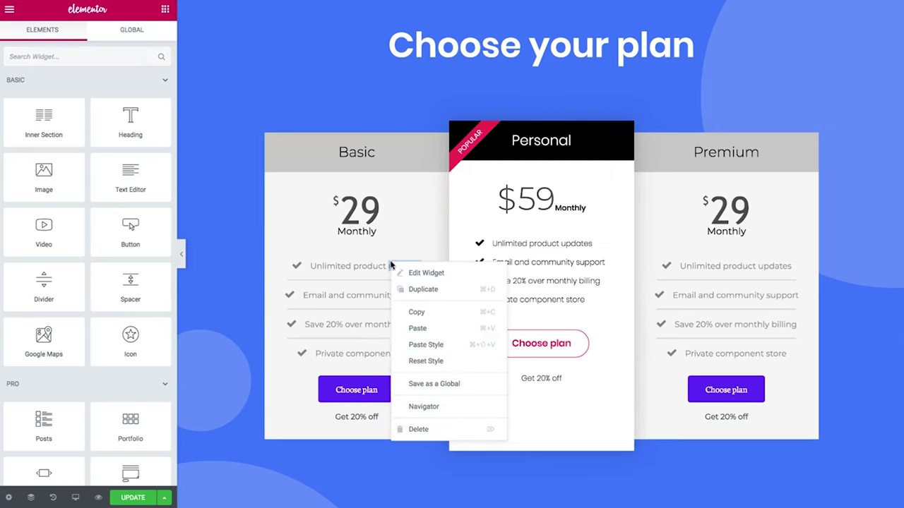
{"action": "left_click", "coordinate": [426, 344]}
{"action": "right_click", "coordinate": [710, 281]}
{"action": "left_click", "coordinate": [736, 365]}
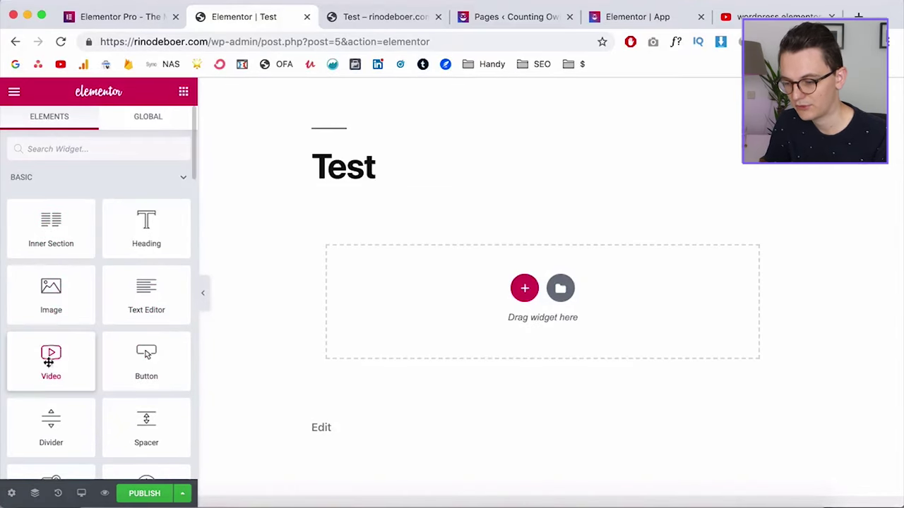
Add a Video widget to the empty section below the Test title
{"action": "left_click_drag", "start_coordinate": [49, 361], "coordinate": [484, 309]}
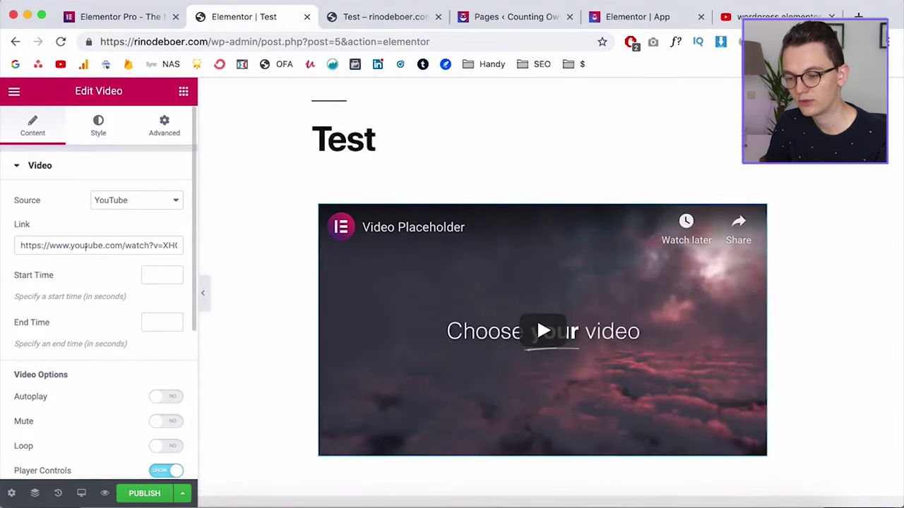
{"action": "scroll", "coordinate": [420, 285], "scroll_direction": "down", "scroll_amount": 1}
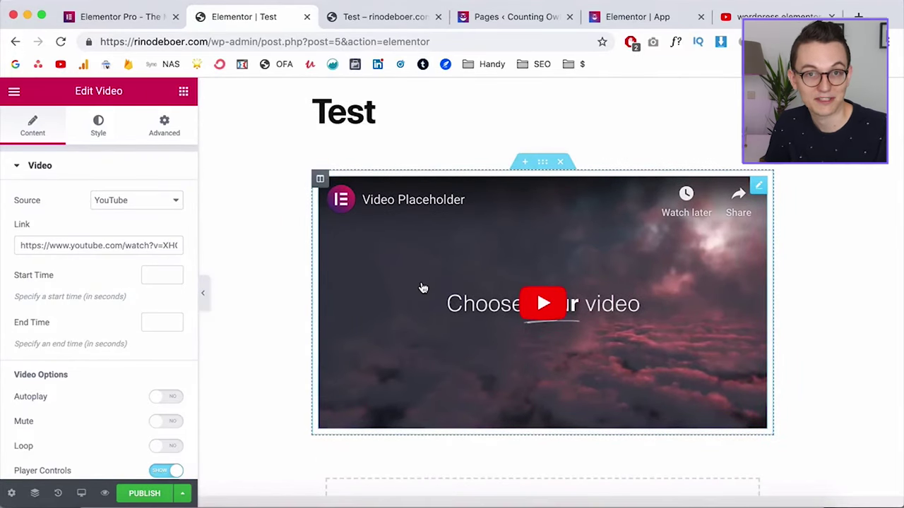
Add a Heading widget above the video with the title "This is a title"
{"action": "left_click", "coordinate": [184, 92]}
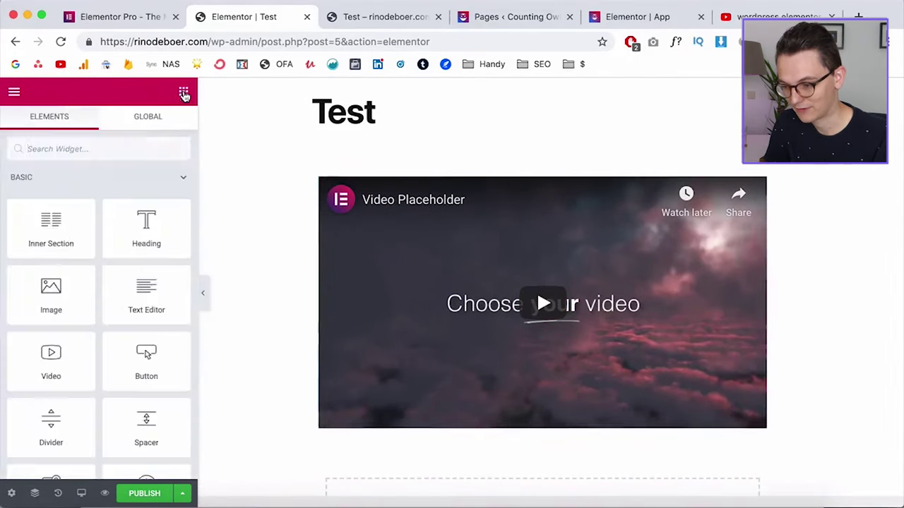
{"action": "left_click_drag", "start_coordinate": [145, 232], "coordinate": [435, 194]}
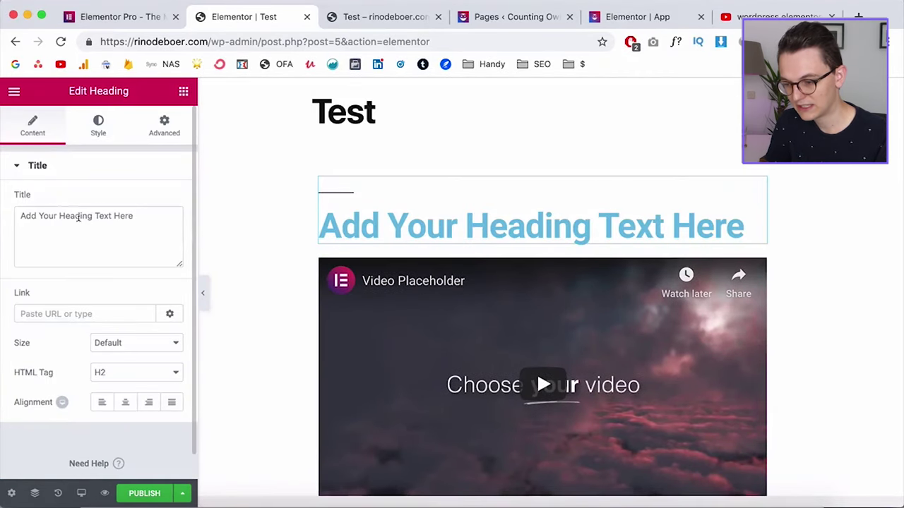
{"action": "triple_click", "coordinate": [71, 215]}
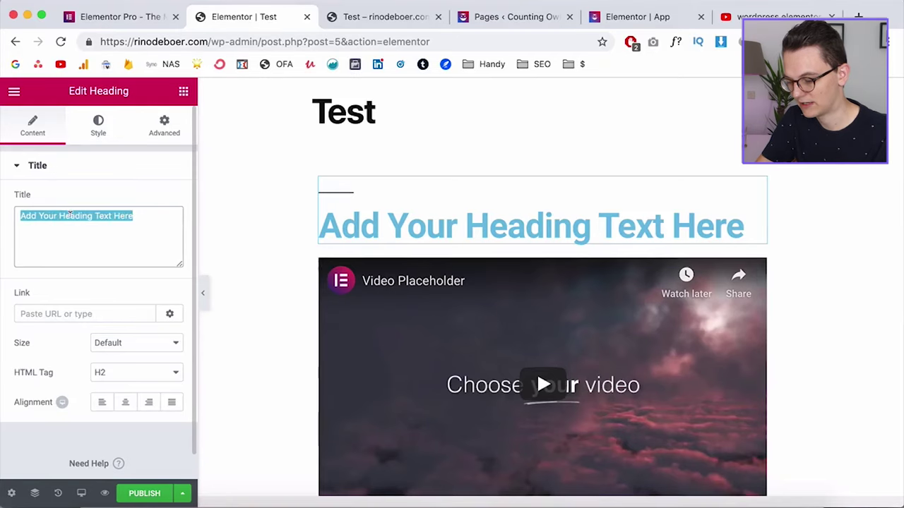
{"action": "type", "text": "This is a title"}
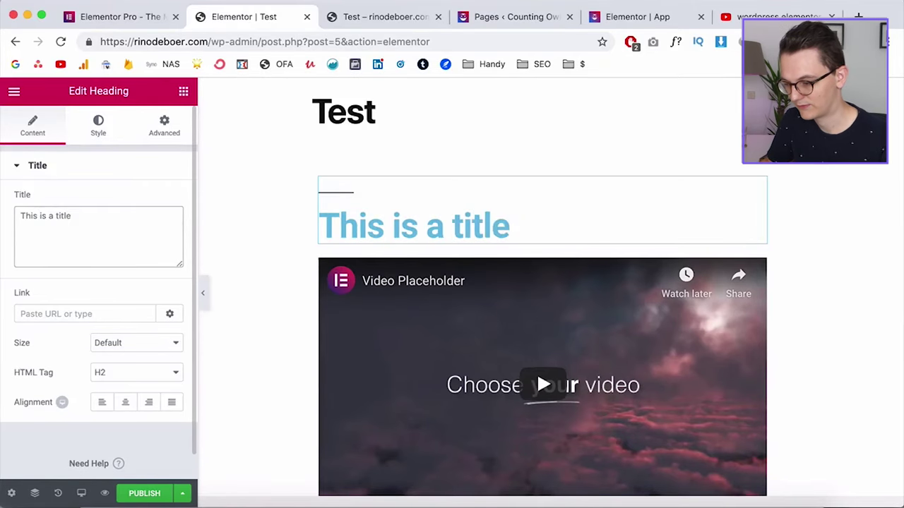
{"action": "left_click", "coordinate": [183, 91]}
{"action": "left_click_drag", "start_coordinate": [133, 339], "coordinate": [387, 258]}
{"action": "left_click", "coordinate": [53, 269]}
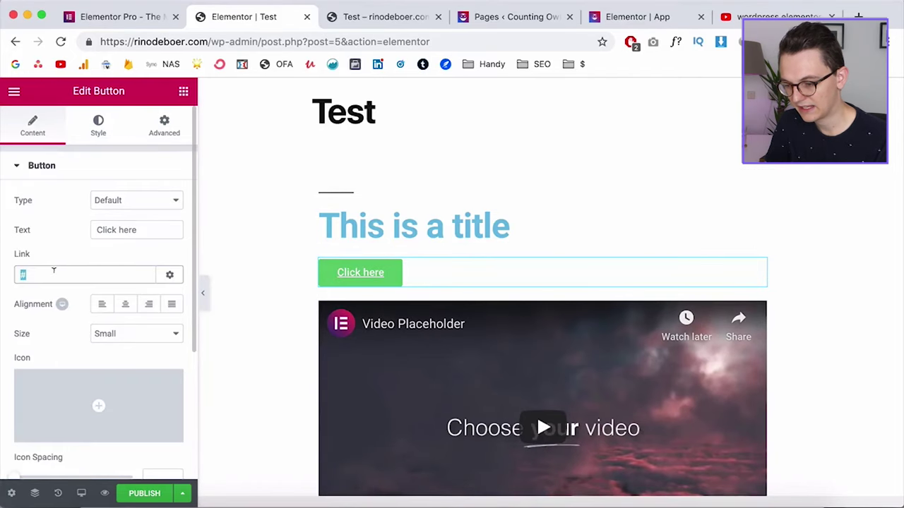
{"action": "type", "text": "www.go"}
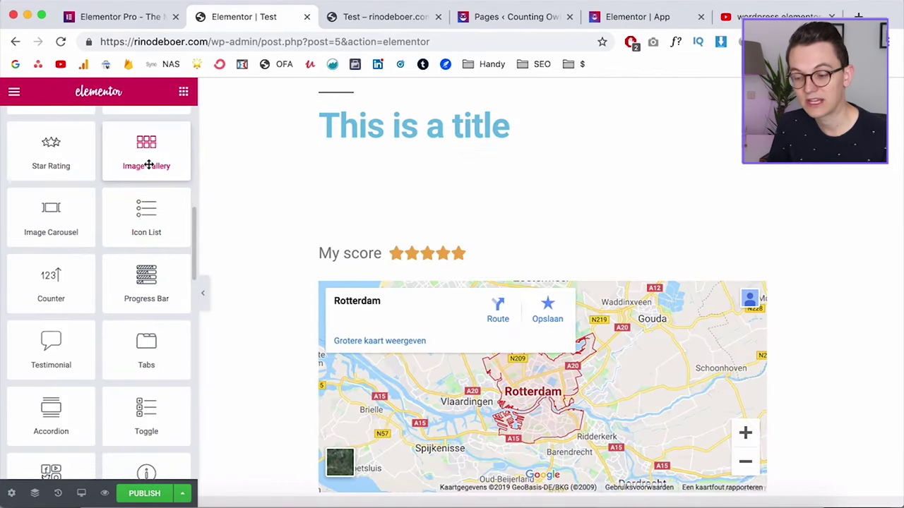
Add a Testimonial widget above the "My score" star rating and publish the page
{"action": "scroll", "coordinate": [148, 165], "scroll_direction": "down", "scroll_amount": 3}
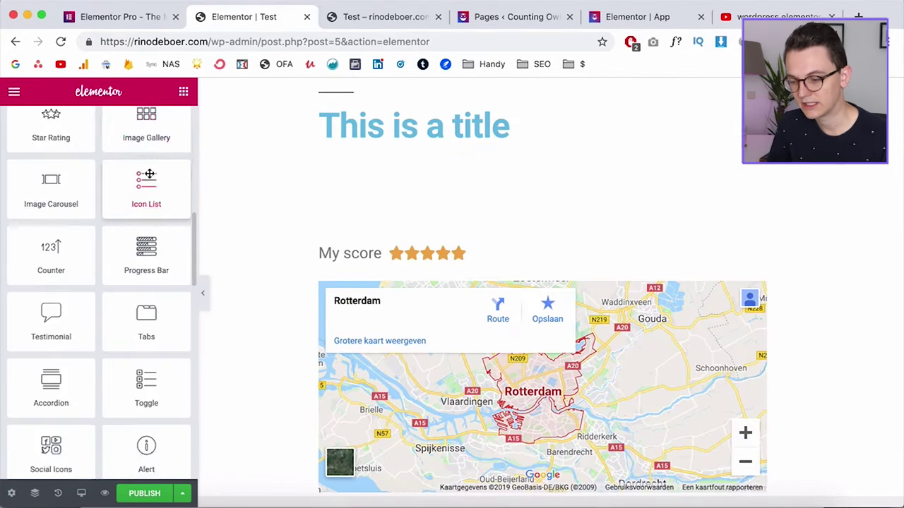
{"action": "scroll", "coordinate": [154, 215], "scroll_direction": "down", "scroll_amount": 5}
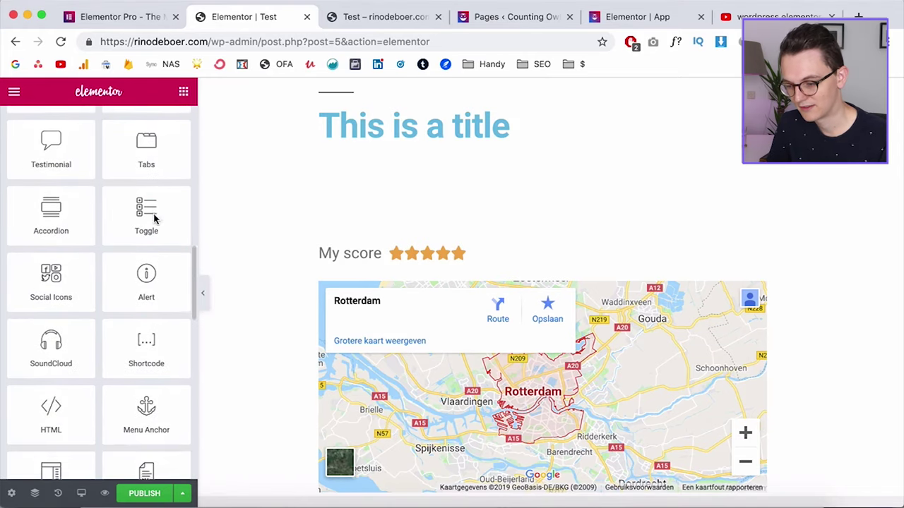
{"action": "scroll", "coordinate": [155, 218], "scroll_direction": "up", "scroll_amount": 4}
{"action": "left_click_drag", "start_coordinate": [48, 252], "coordinate": [399, 242]}
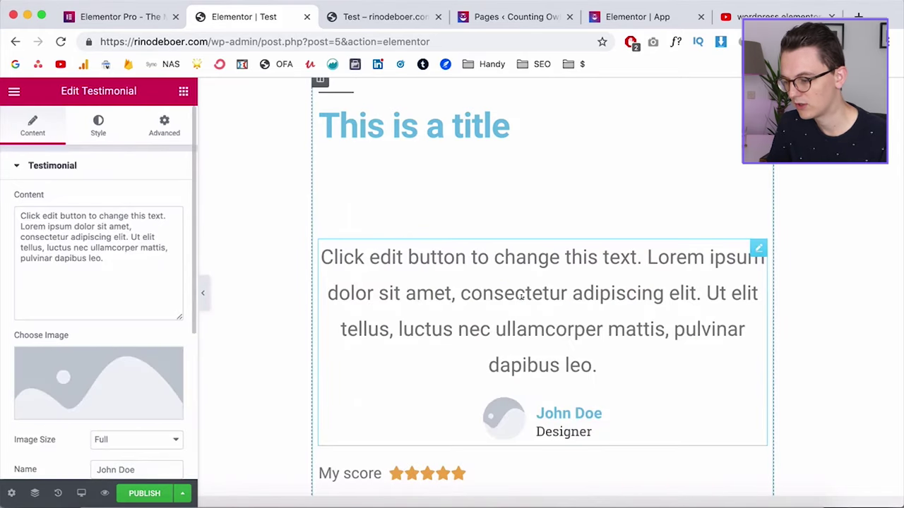
{"action": "scroll", "coordinate": [432, 372], "scroll_direction": "down", "scroll_amount": 2}
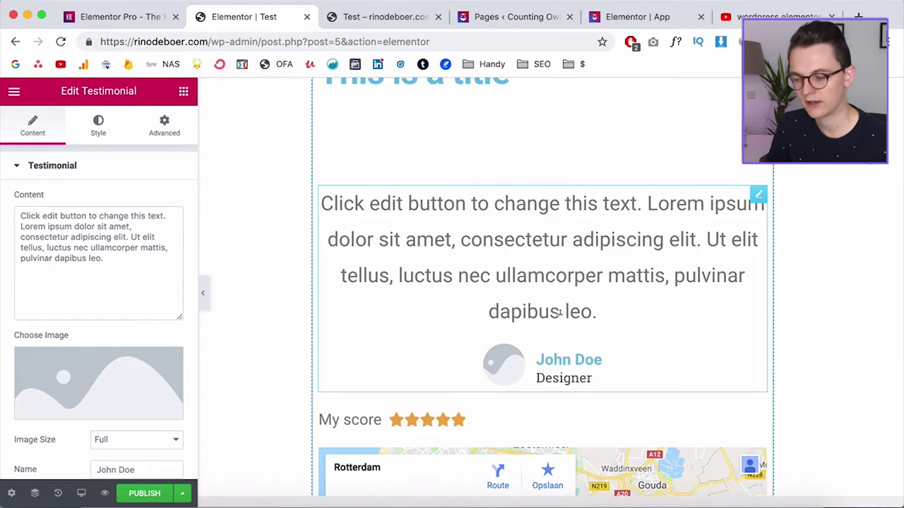
{"action": "left_click", "coordinate": [149, 493]}
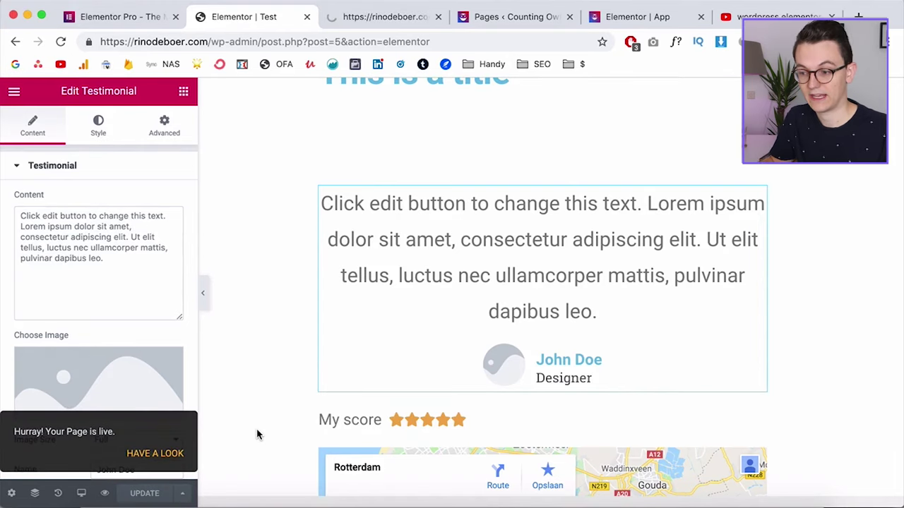
Open the template library from the empty section below the video and preview the "It's time to work it out" fitness page
{"action": "scroll", "coordinate": [829, 266], "scroll_direction": "down", "scroll_amount": 10}
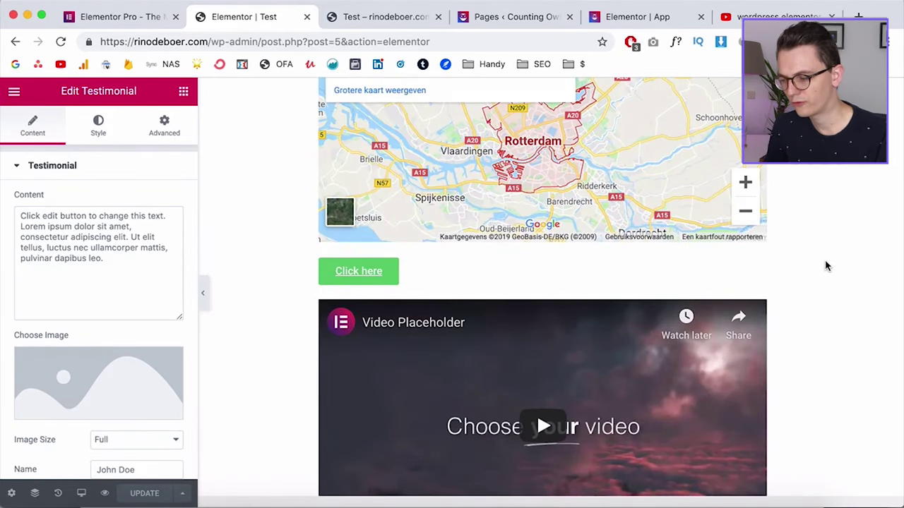
{"action": "scroll", "coordinate": [826, 265], "scroll_direction": "down", "scroll_amount": 5}
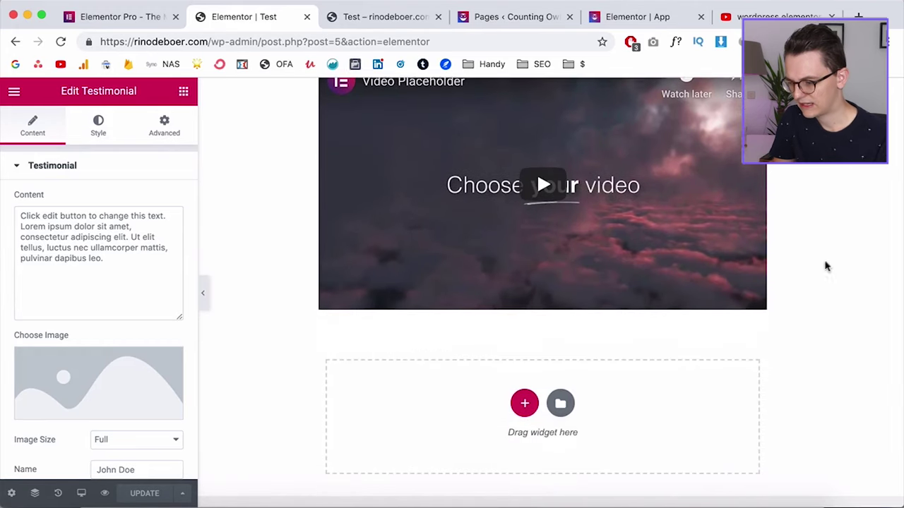
{"action": "left_click", "coordinate": [562, 402]}
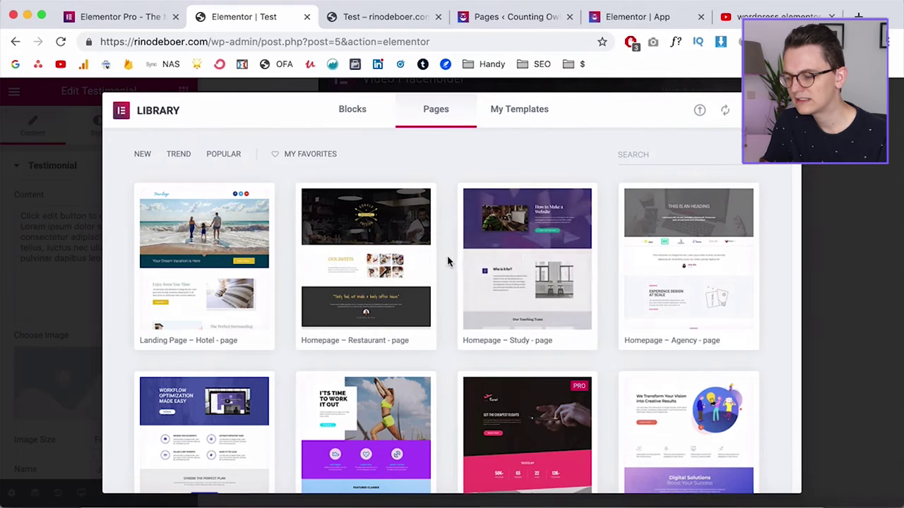
{"action": "scroll", "coordinate": [448, 261], "scroll_direction": "down", "scroll_amount": 3}
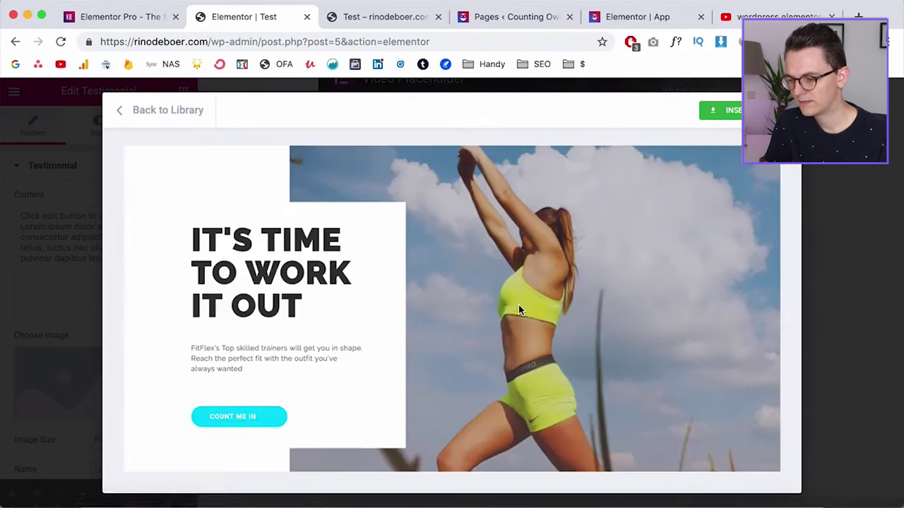
{"action": "scroll", "coordinate": [519, 308], "scroll_direction": "down", "scroll_amount": 4}
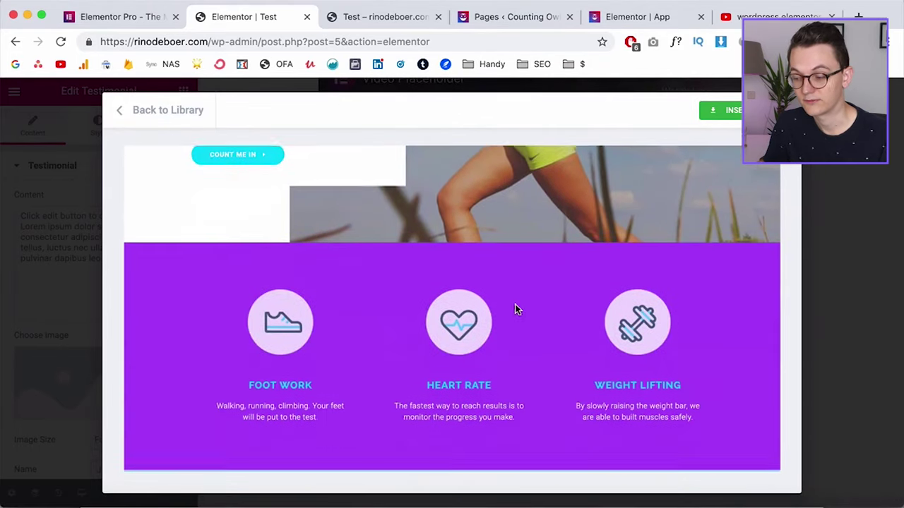
{"action": "scroll", "coordinate": [515, 309], "scroll_direction": "down", "scroll_amount": 8}
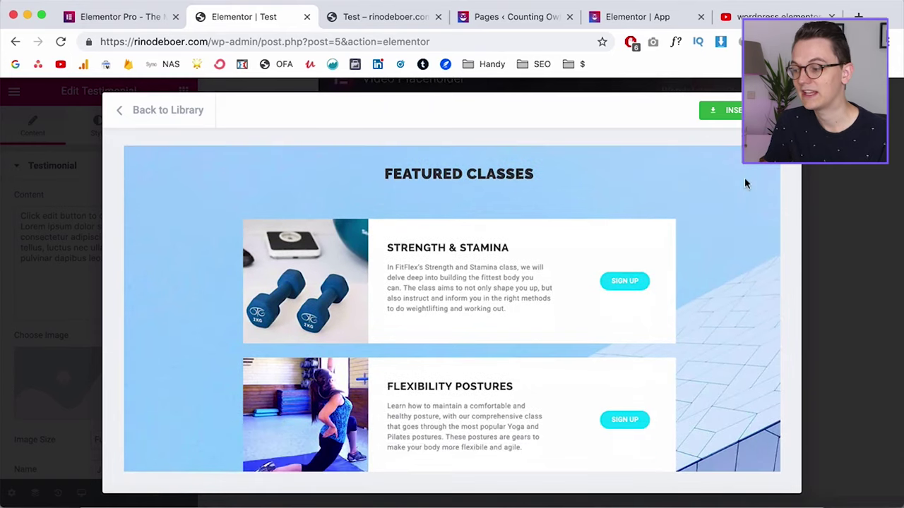
{"action": "left_click", "coordinate": [182, 113]}
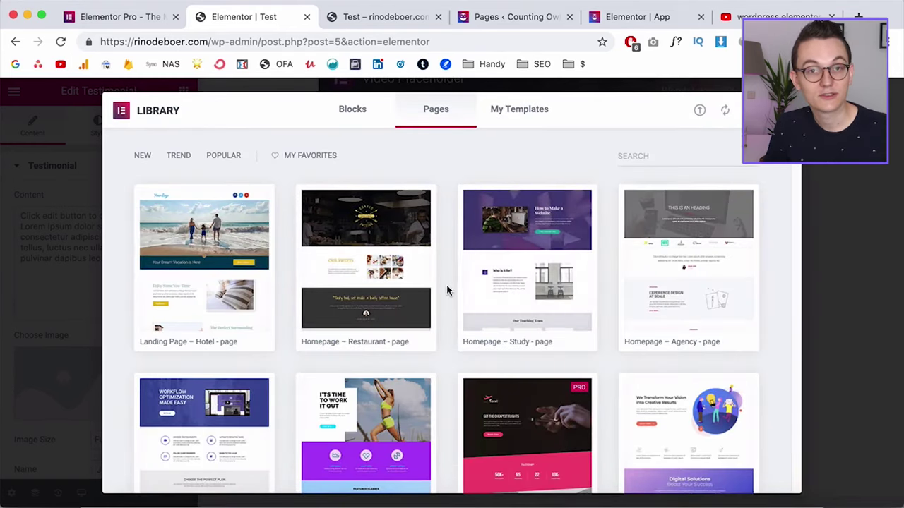
Insert the "It's time to work it out" fitness page template from the library into the page
{"action": "mouse_move", "coordinate": [369, 269]}
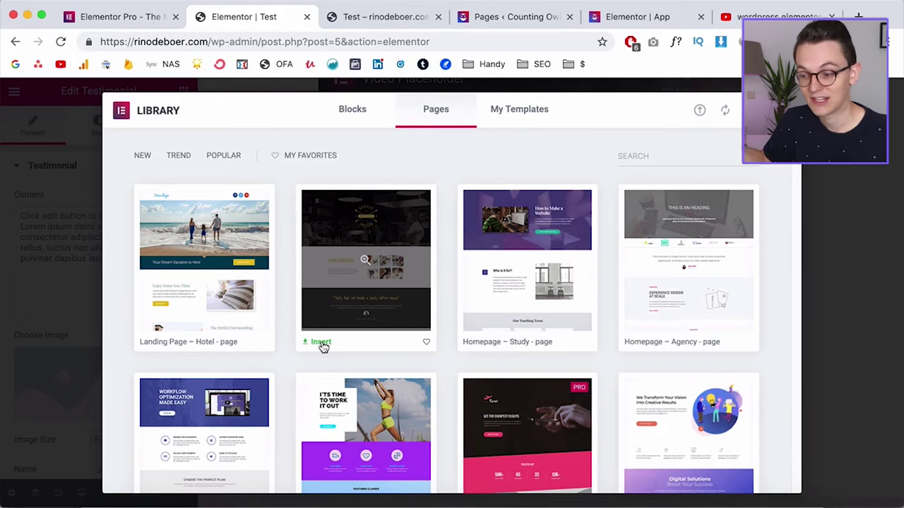
{"action": "scroll", "coordinate": [322, 346], "scroll_direction": "down", "scroll_amount": 3}
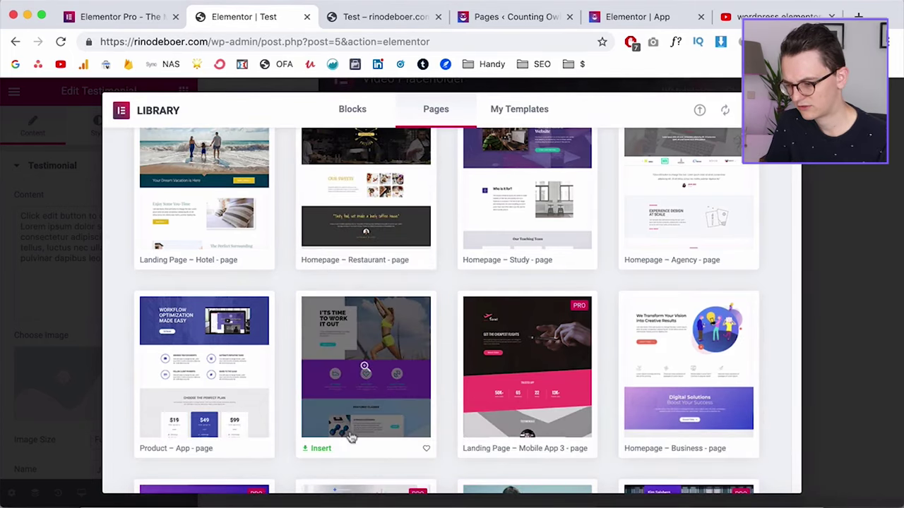
{"action": "scroll", "coordinate": [348, 433], "scroll_direction": "down", "scroll_amount": 1}
{"action": "left_click", "coordinate": [319, 409]}
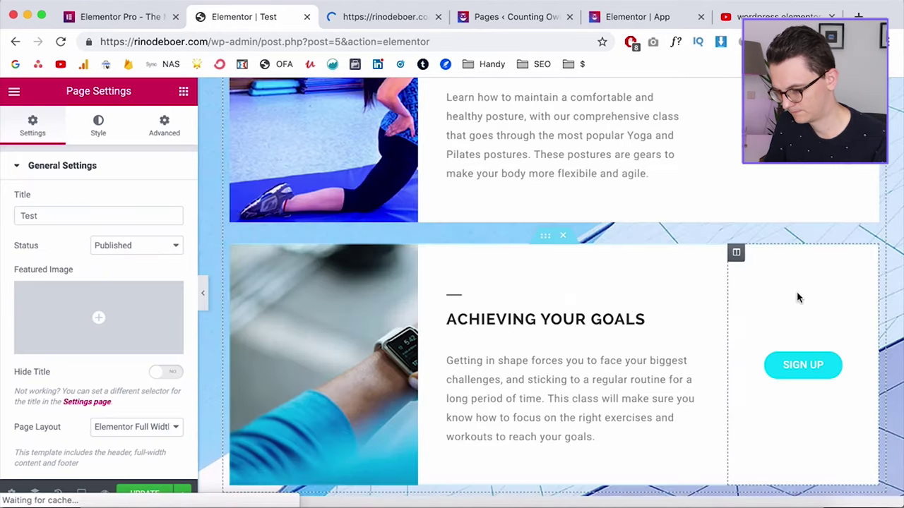
Set the browser zoom to 80% and look through the inserted template from the hero section to the featured classes
{"action": "scroll", "coordinate": [797, 297], "scroll_direction": "up", "scroll_amount": 10}
{"action": "key", "text": "super+minus"}
{"action": "key", "text": "super+minus"}
{"action": "key", "text": "super+minus"}
{"action": "key", "text": "super+plus"}
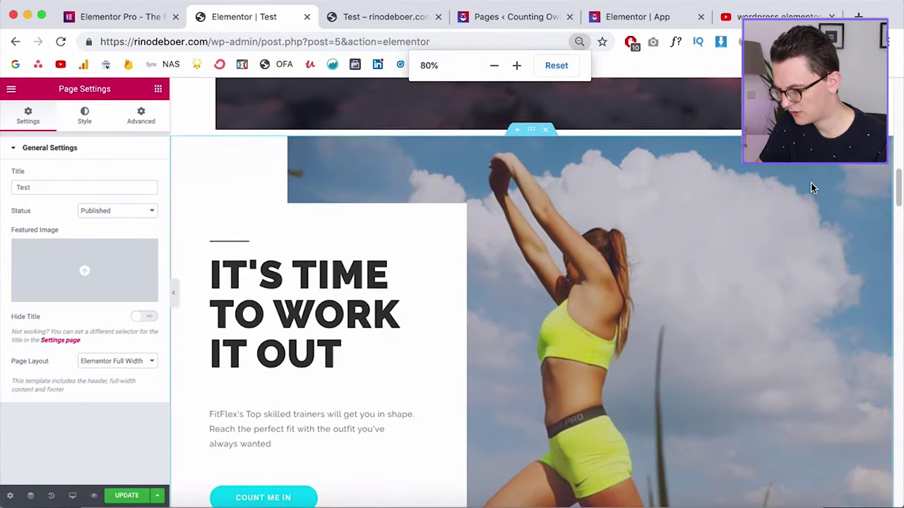
{"action": "scroll", "coordinate": [810, 185], "scroll_direction": "down", "scroll_amount": 2}
{"action": "scroll", "coordinate": [760, 243], "scroll_direction": "up", "scroll_amount": 1}
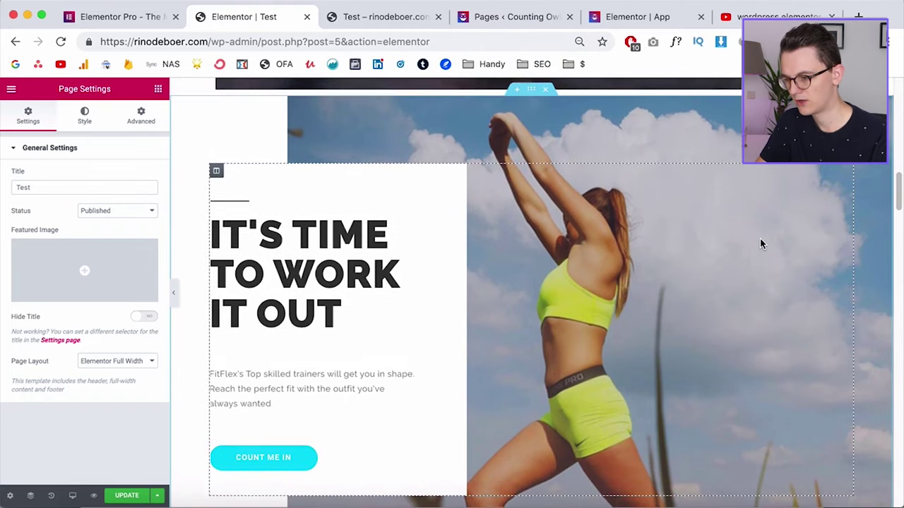
{"action": "scroll", "coordinate": [867, 201], "scroll_direction": "down", "scroll_amount": 4}
{"action": "scroll", "coordinate": [868, 195], "scroll_direction": "down", "scroll_amount": 10}
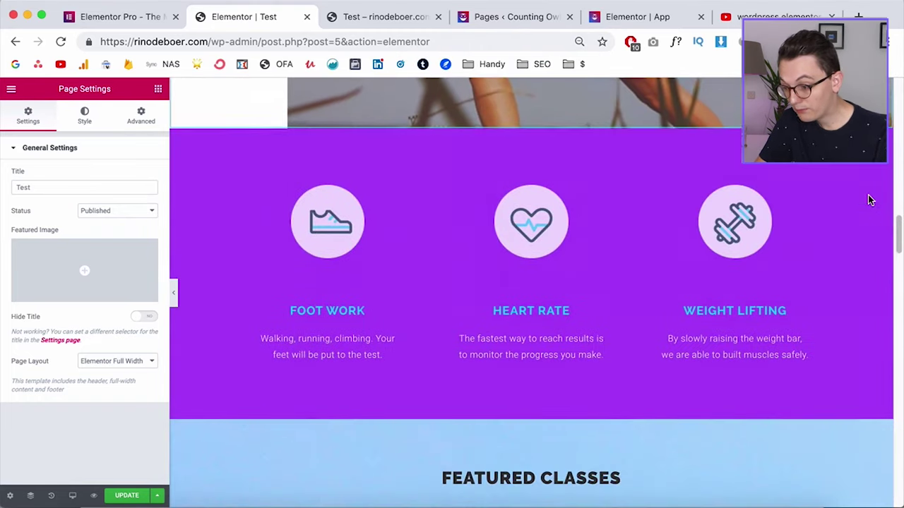
{"action": "scroll", "coordinate": [789, 256], "scroll_direction": "down", "scroll_amount": 5}
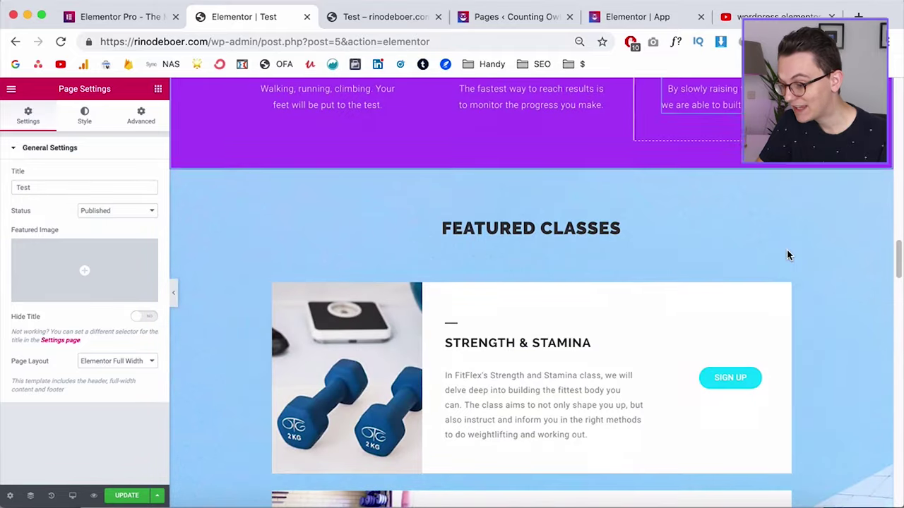
Change the word "Classes" in the Featured Classes heading to "COURSES"
{"action": "left_click", "coordinate": [605, 226]}
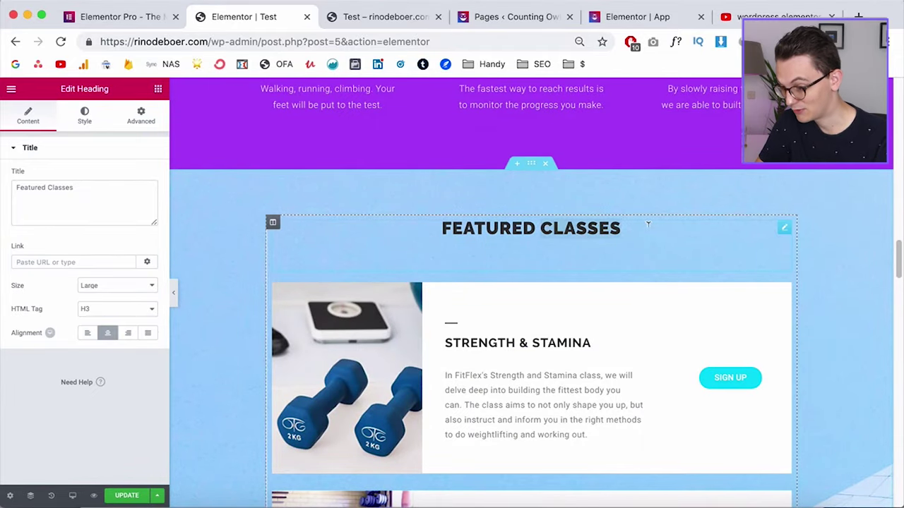
{"action": "key", "text": "alt+BackSpace"}
{"action": "type", "text": "COURSES"}
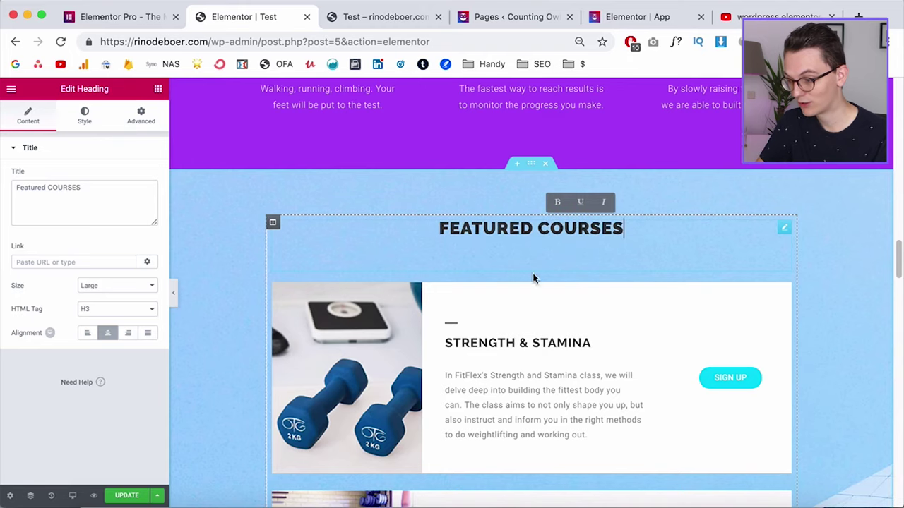
{"action": "left_click", "coordinate": [127, 496]}
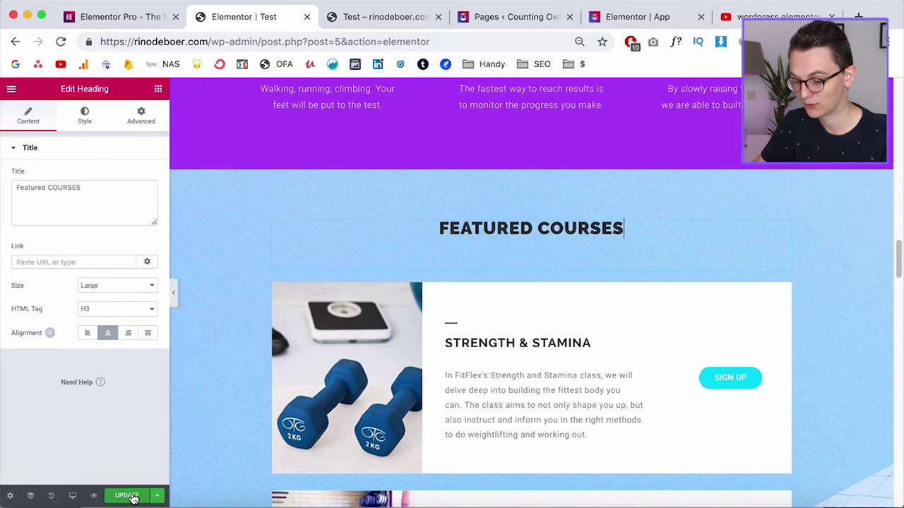
{"action": "scroll", "coordinate": [839, 297], "scroll_direction": "down", "scroll_amount": 2}
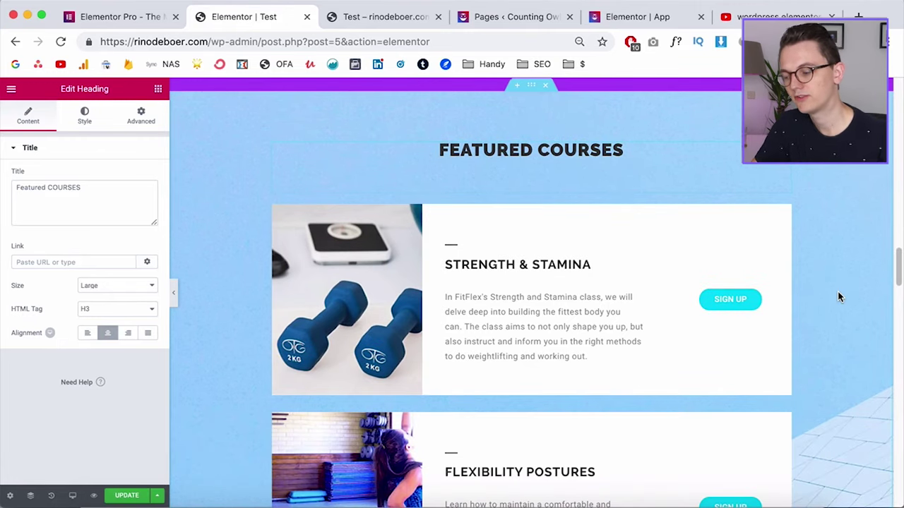
Open the template library from the empty section at the end of the page content and filter its blocks to the Hero category
{"action": "scroll", "coordinate": [839, 298], "scroll_direction": "down", "scroll_amount": 15}
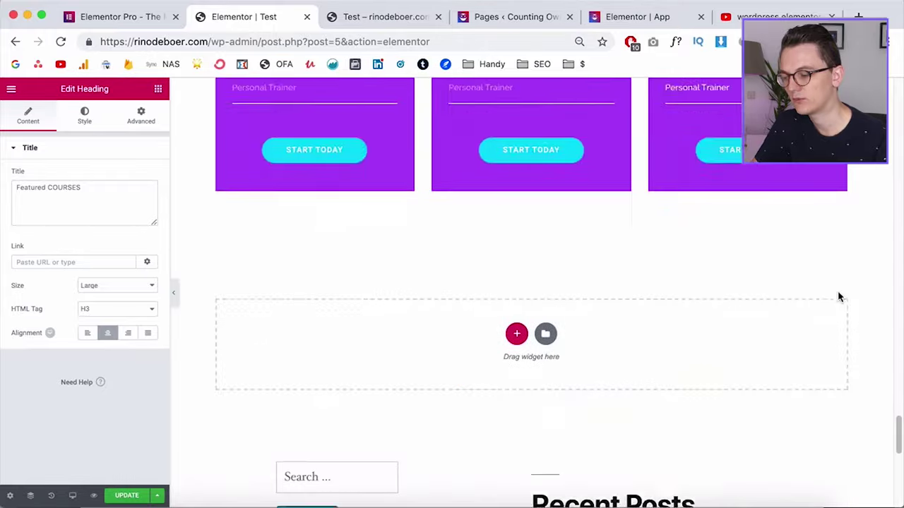
{"action": "scroll", "coordinate": [839, 297], "scroll_direction": "down", "scroll_amount": 3}
{"action": "scroll", "coordinate": [839, 297], "scroll_direction": "up", "scroll_amount": 2}
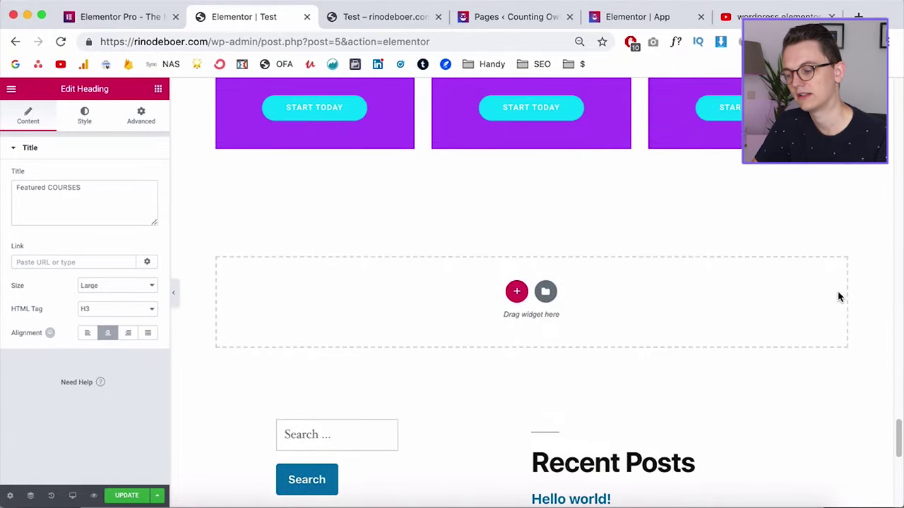
{"action": "left_click", "coordinate": [546, 292]}
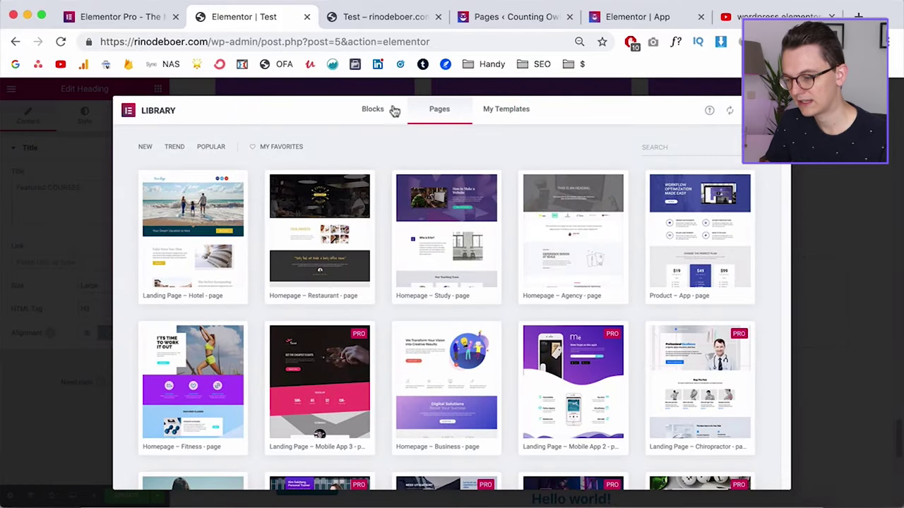
{"action": "left_click", "coordinate": [372, 115]}
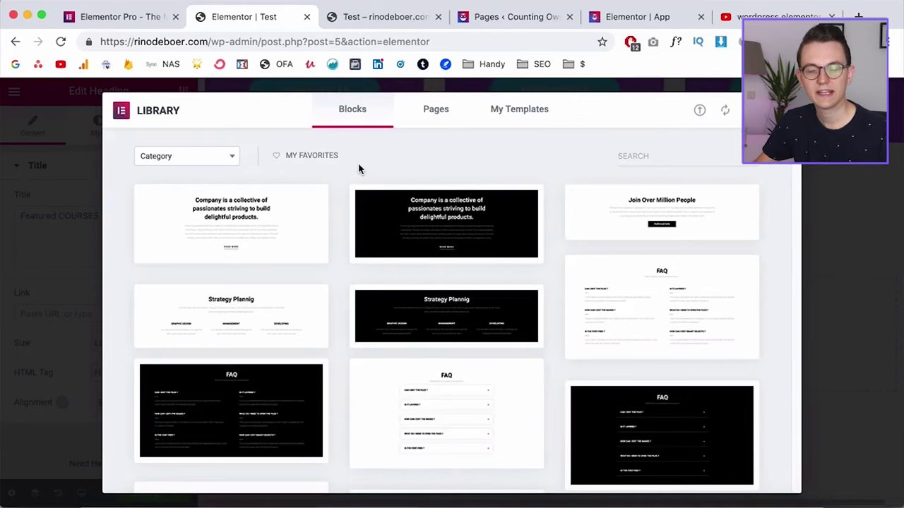
{"action": "left_click", "coordinate": [178, 160]}
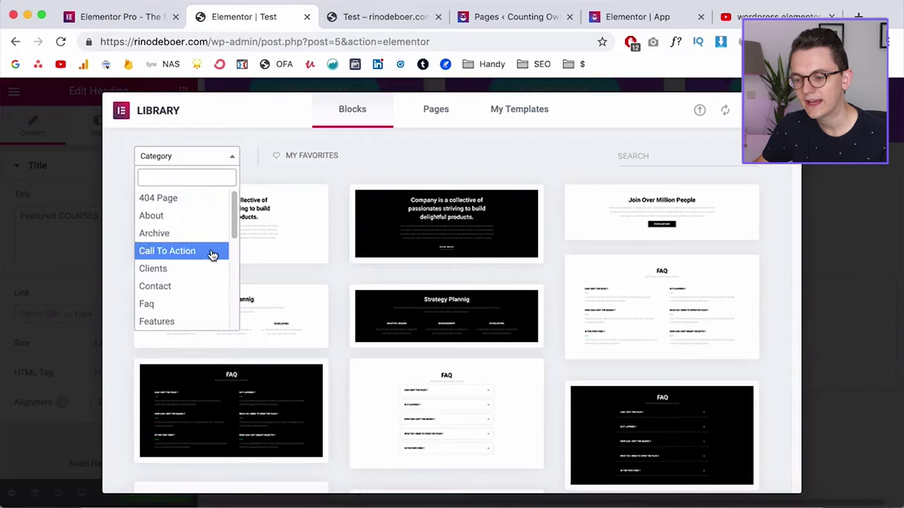
{"action": "scroll", "coordinate": [211, 258], "scroll_direction": "down", "scroll_amount": 3}
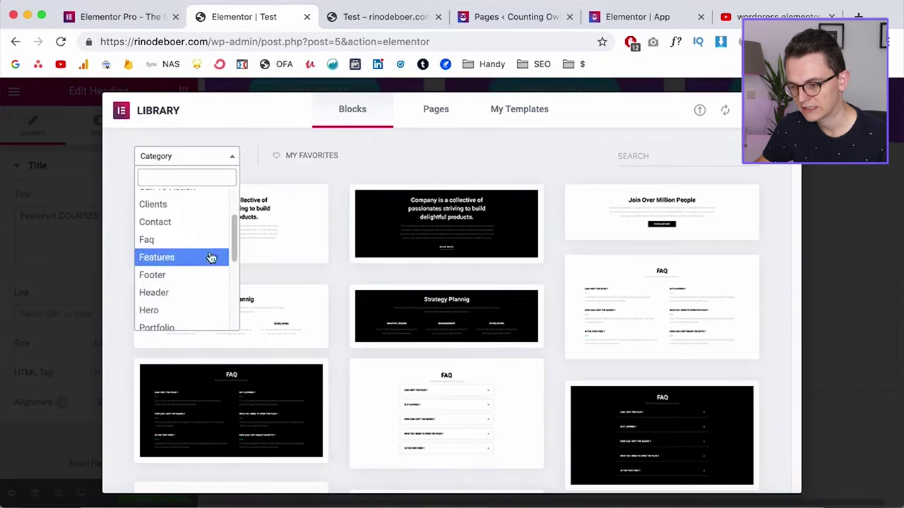
{"action": "left_click", "coordinate": [170, 315]}
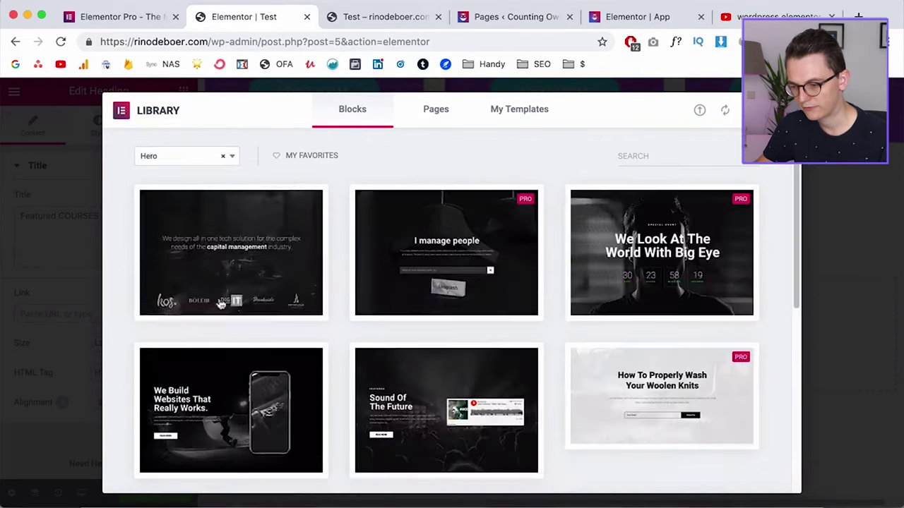
Insert the "Manage All Your Customer Support In One Place" hero block into the page
{"action": "scroll", "coordinate": [341, 306], "scroll_direction": "down", "scroll_amount": 1}
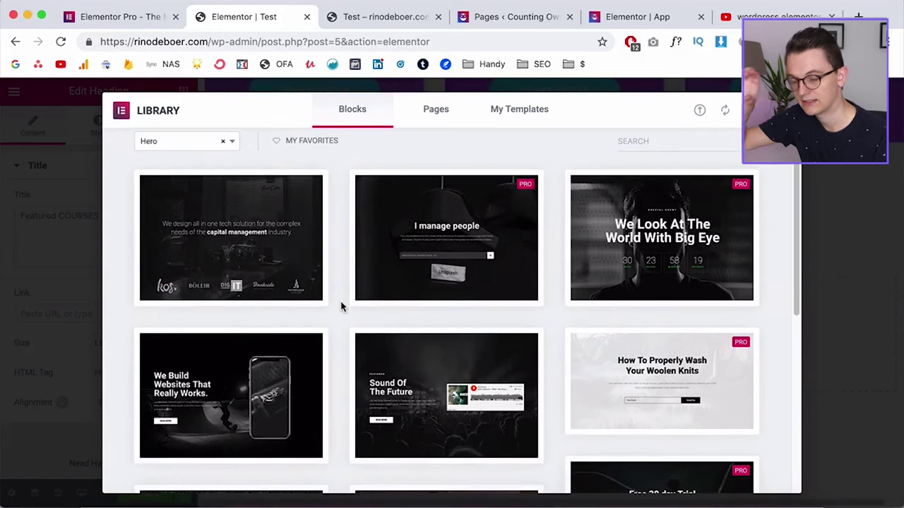
{"action": "scroll", "coordinate": [341, 306], "scroll_direction": "down", "scroll_amount": 5}
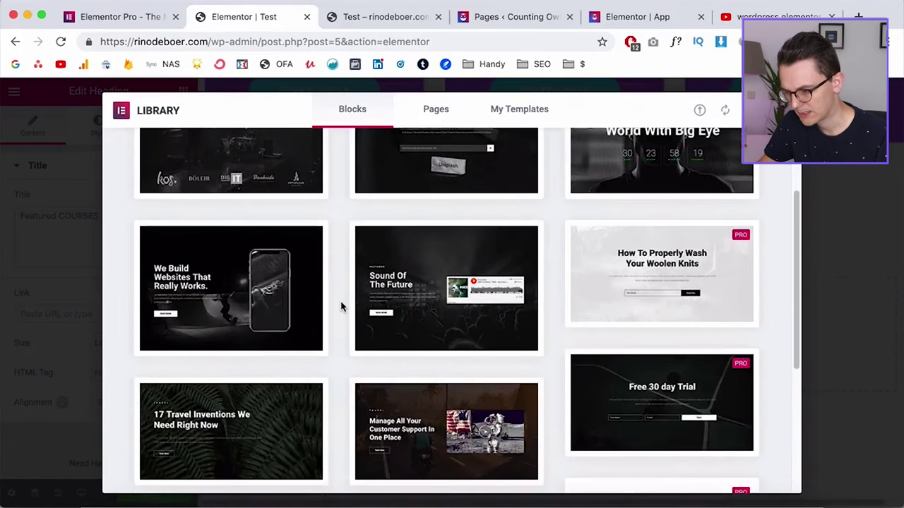
{"action": "scroll", "coordinate": [341, 307], "scroll_direction": "down", "scroll_amount": 2}
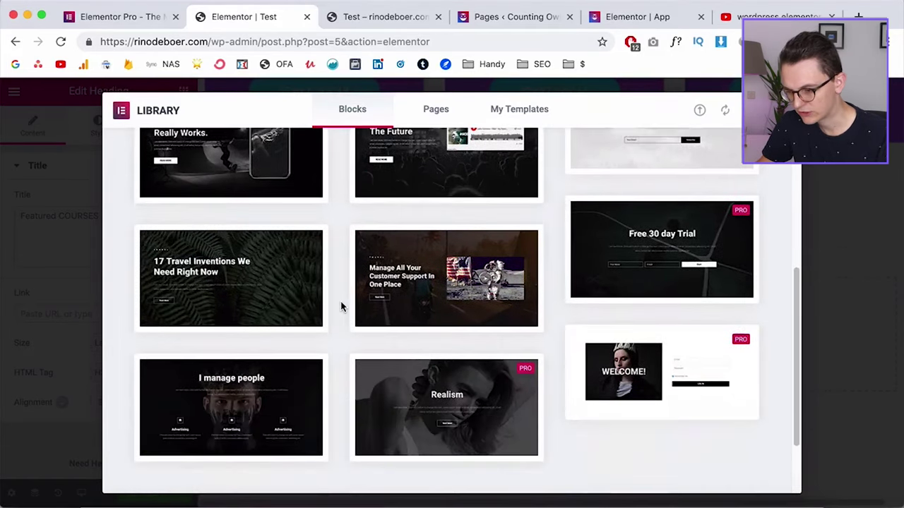
{"action": "mouse_move", "coordinate": [404, 314]}
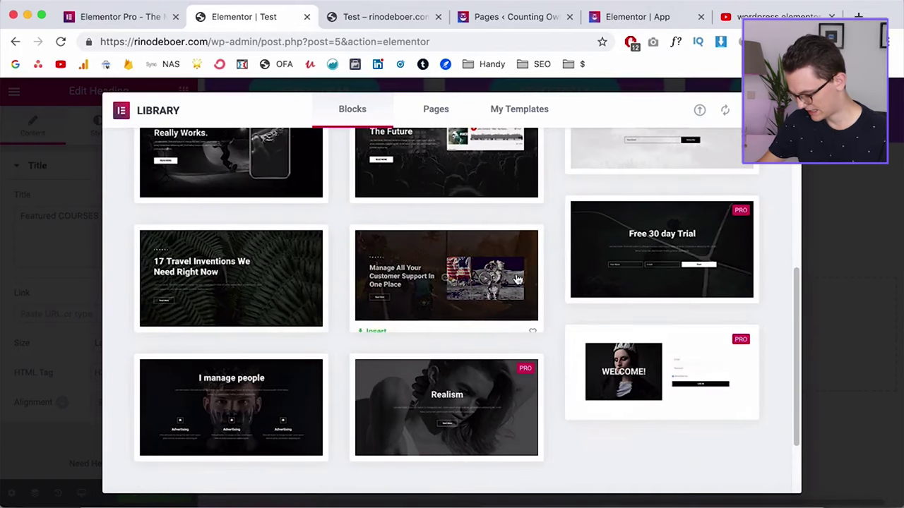
{"action": "left_click", "coordinate": [374, 322]}
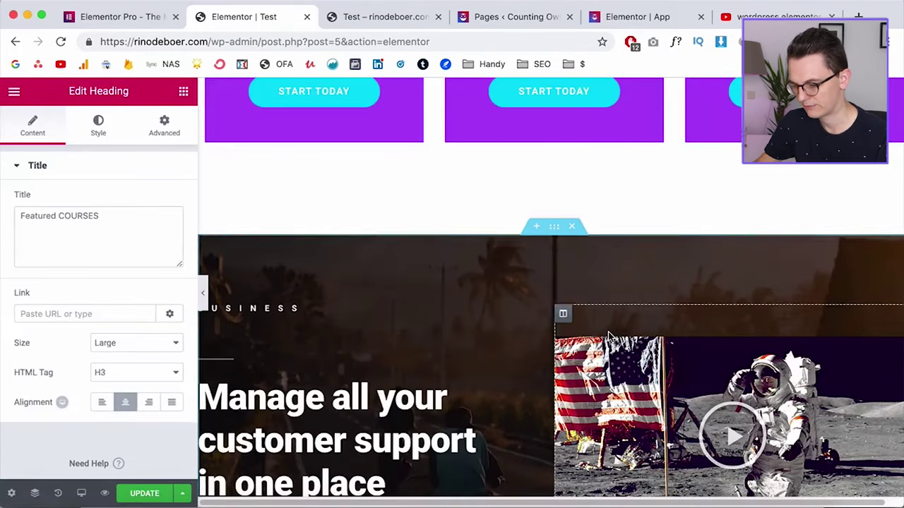
Zoom the browser out two levels and bring the whole inserted hero block into view
{"action": "key", "text": "super+minus"}
{"action": "key", "text": "super+minus"}
{"action": "scroll", "coordinate": [551, 303], "scroll_direction": "down", "scroll_amount": 2}
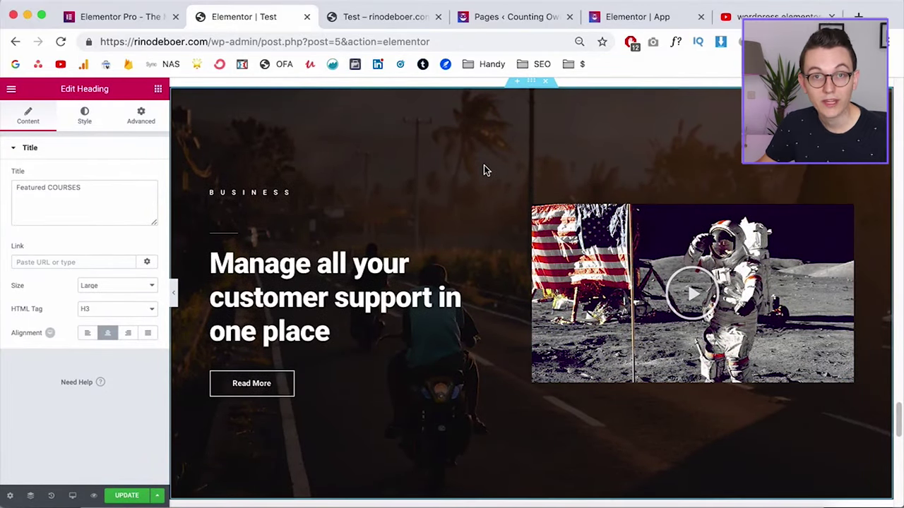
Open the template library from the empty section below the hero block and filter its blocks to the Services category
{"action": "scroll", "coordinate": [504, 440], "scroll_direction": "down", "scroll_amount": 5}
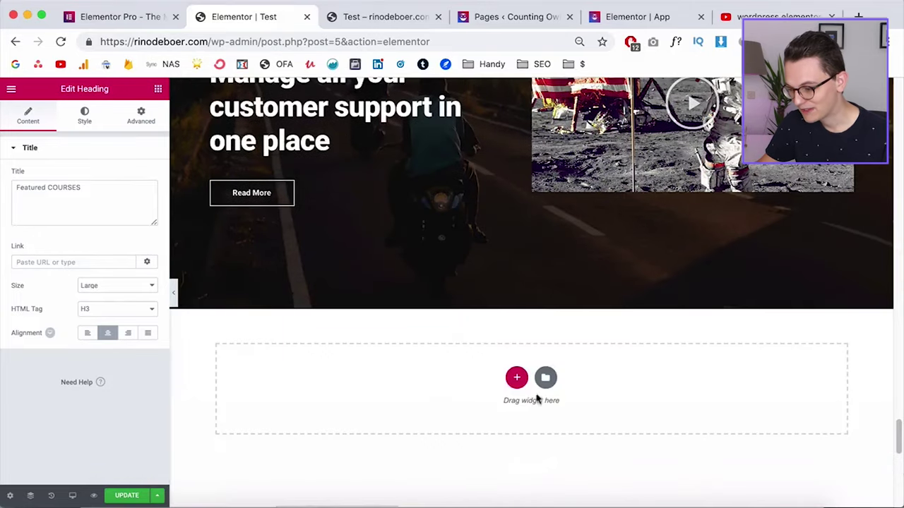
{"action": "left_click", "coordinate": [545, 381]}
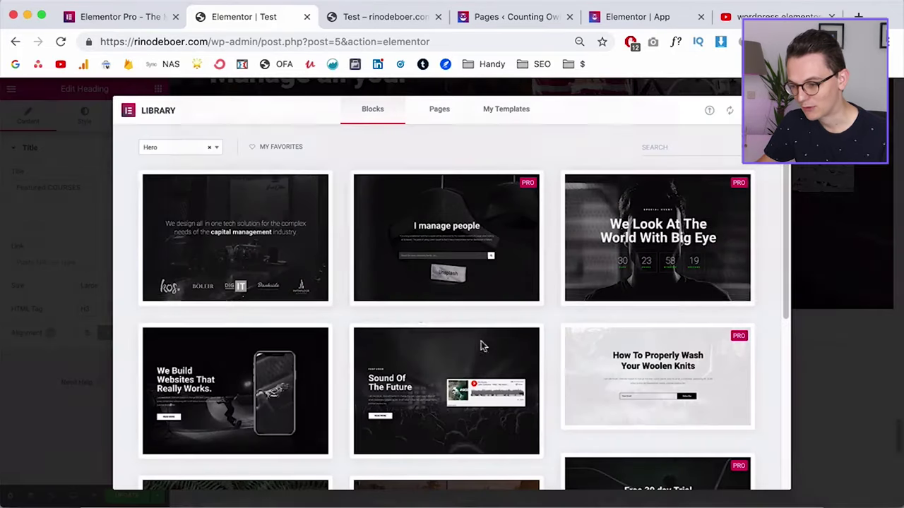
{"action": "left_click", "coordinate": [180, 150]}
{"action": "scroll", "coordinate": [178, 237], "scroll_direction": "up", "scroll_amount": 4}
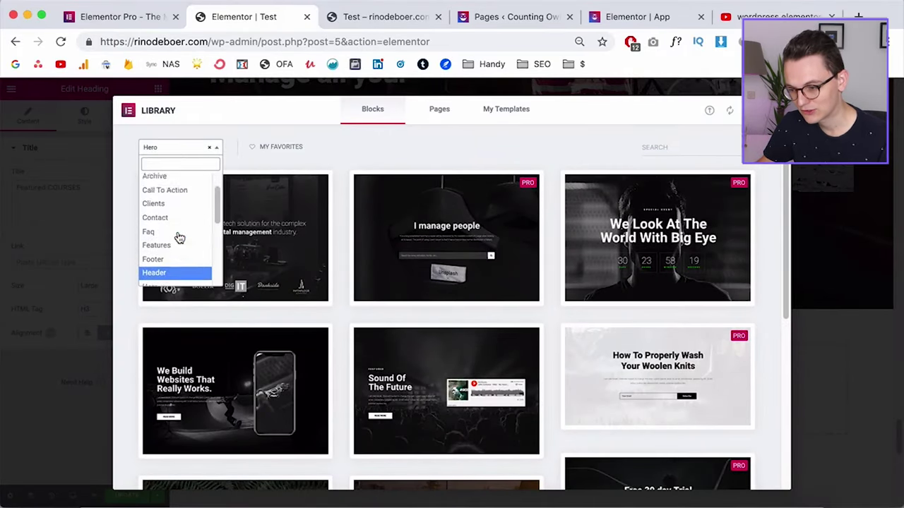
{"action": "scroll", "coordinate": [178, 238], "scroll_direction": "down", "scroll_amount": 5}
{"action": "scroll", "coordinate": [178, 218], "scroll_direction": "up", "scroll_amount": 1}
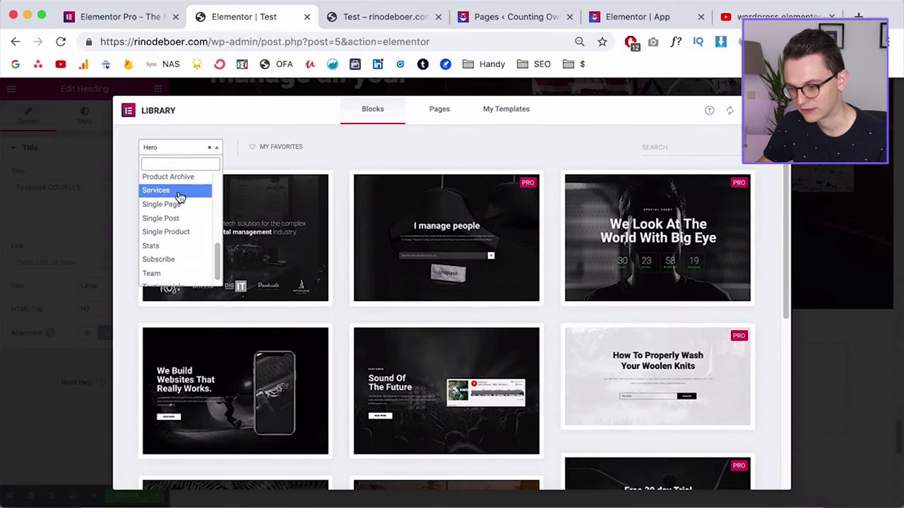
{"action": "left_click", "coordinate": [180, 194]}
Insert the white, centered six-item Our Services block and delete its second row with Art direction, Prototyping and Web development
{"action": "scroll", "coordinate": [388, 253], "scroll_direction": "down", "scroll_amount": 3}
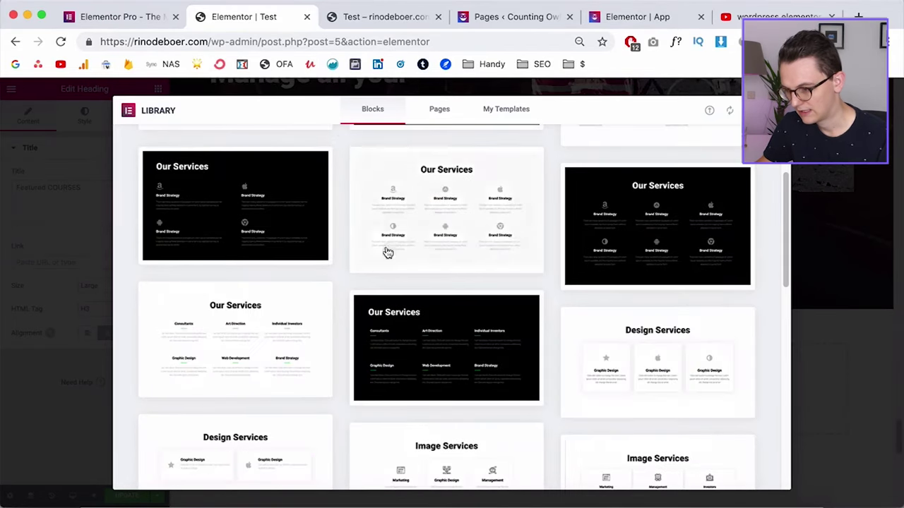
{"action": "mouse_move", "coordinate": [414, 234]}
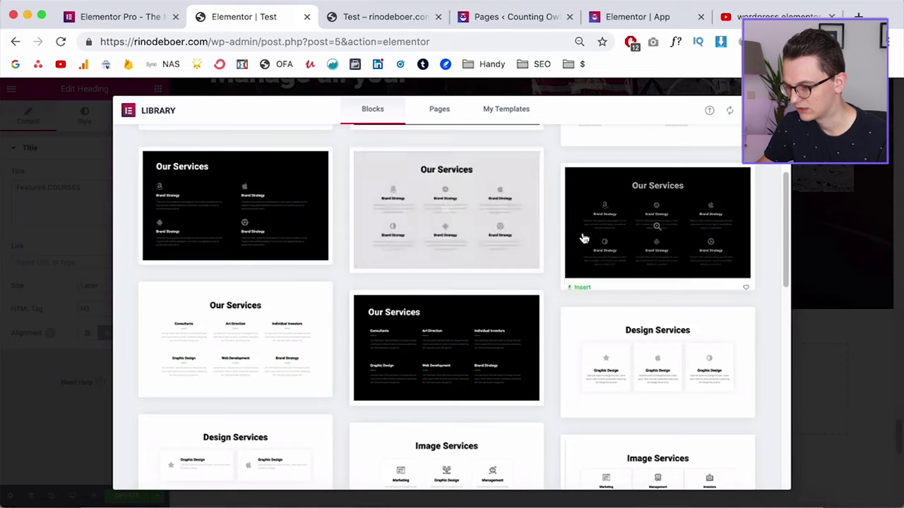
{"action": "left_click", "coordinate": [370, 265]}
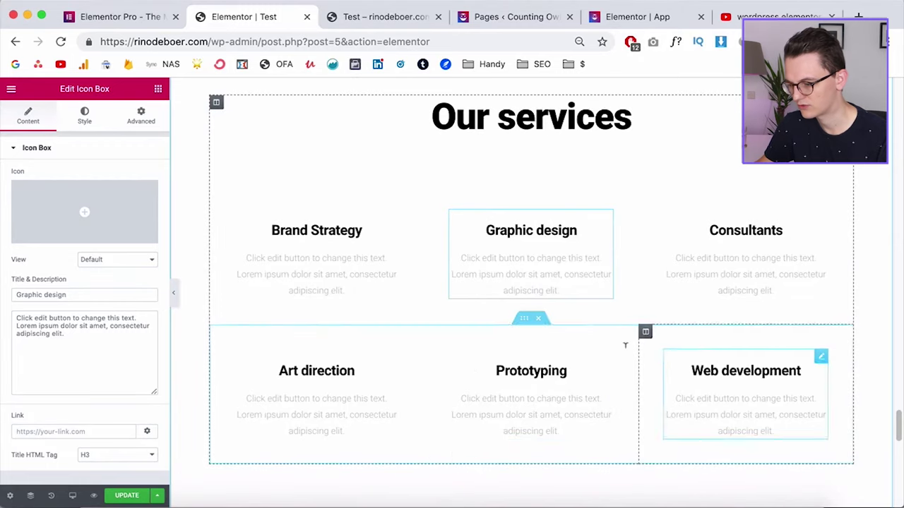
{"action": "left_click", "coordinate": [538, 319]}
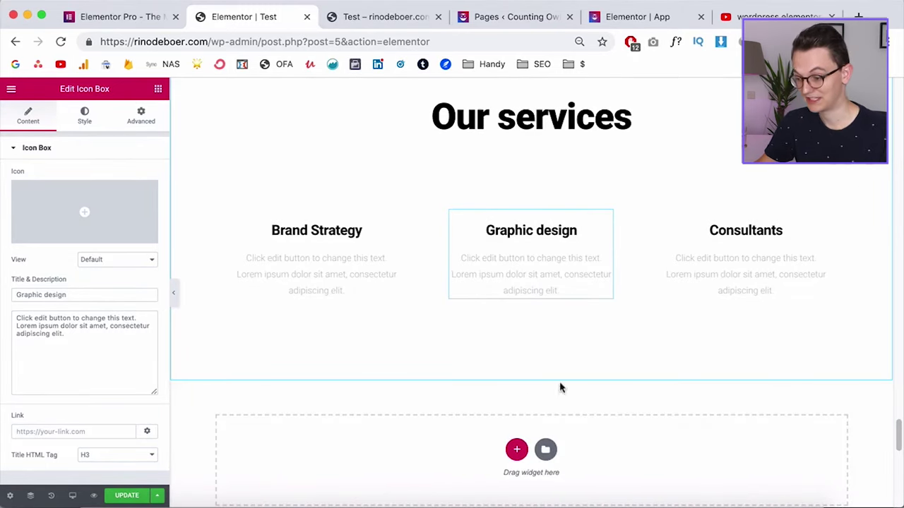
Insert the light six-image "Check Out Our Work" block from the library's Portfolio category below the services section
{"action": "left_click", "coordinate": [545, 449]}
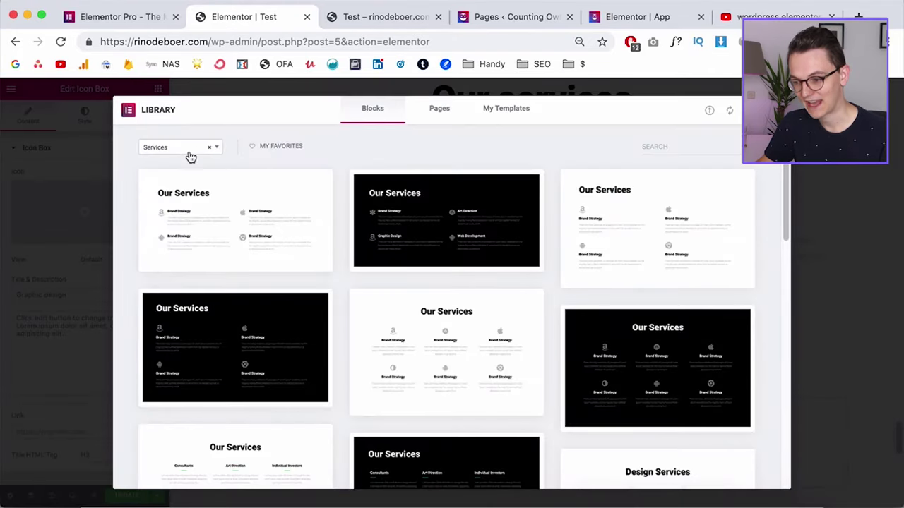
{"action": "left_click", "coordinate": [187, 150]}
{"action": "scroll", "coordinate": [186, 224], "scroll_direction": "down", "scroll_amount": 1}
{"action": "scroll", "coordinate": [186, 226], "scroll_direction": "up", "scroll_amount": 2}
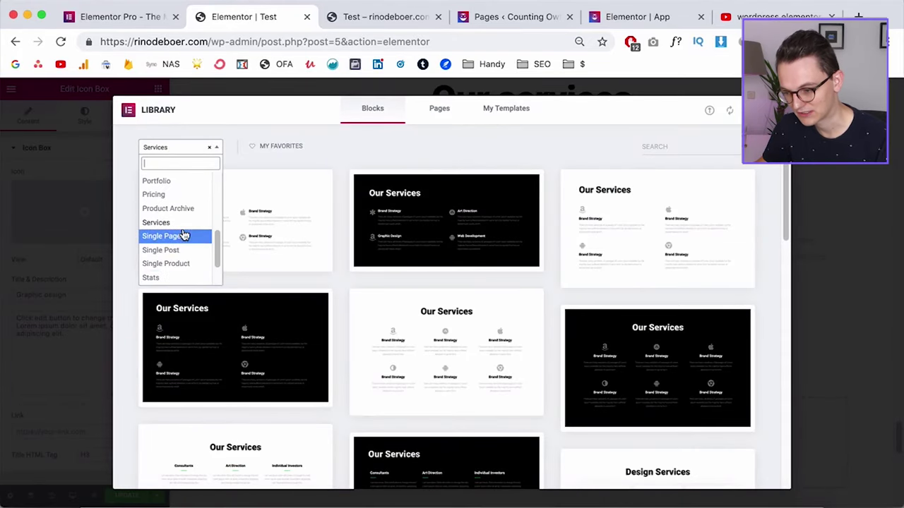
{"action": "left_click", "coordinate": [156, 181]}
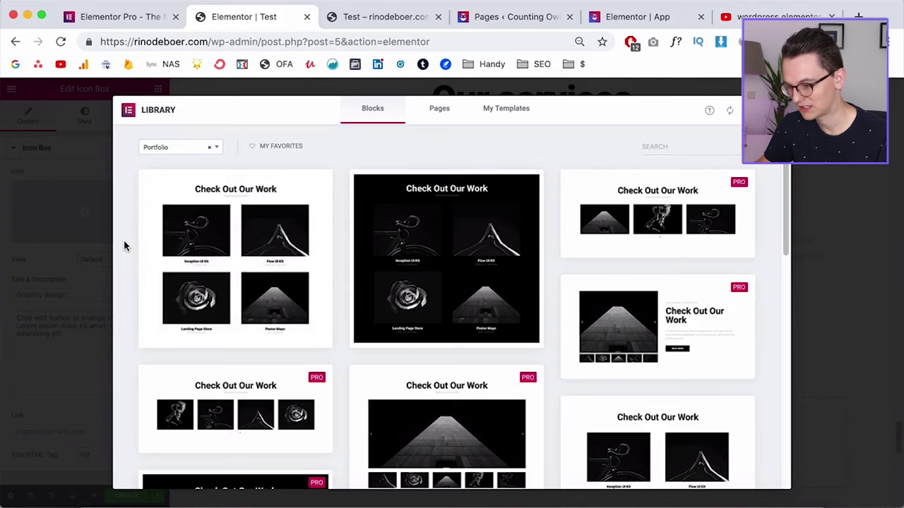
{"action": "scroll", "coordinate": [124, 245], "scroll_direction": "down", "scroll_amount": 7}
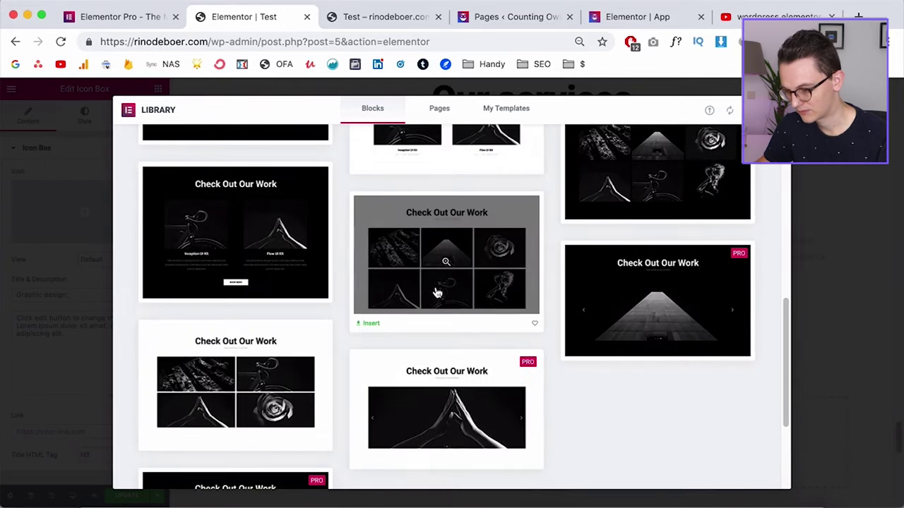
{"action": "left_click", "coordinate": [371, 326]}
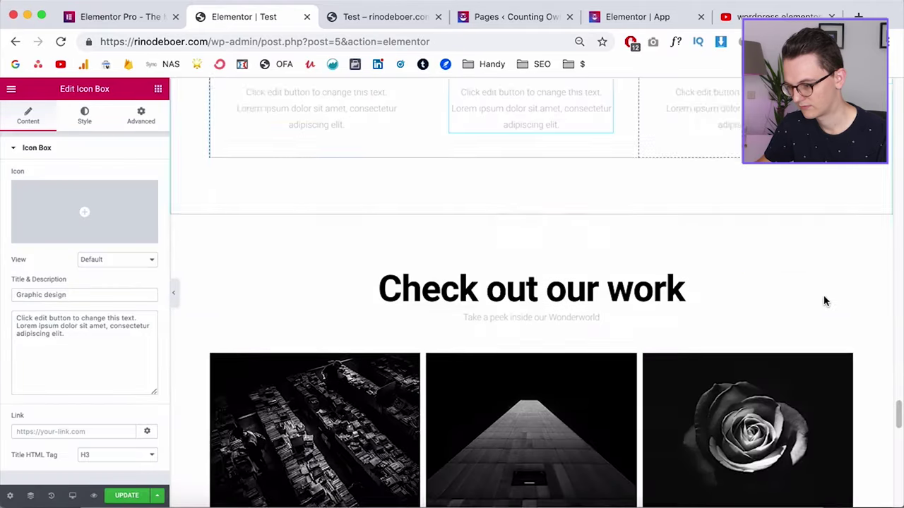
Insert the "For All Inquiries Please Email" block with a map from the library's Contact category below the portfolio gallery
{"action": "scroll", "coordinate": [706, 353], "scroll_direction": "down", "scroll_amount": 5}
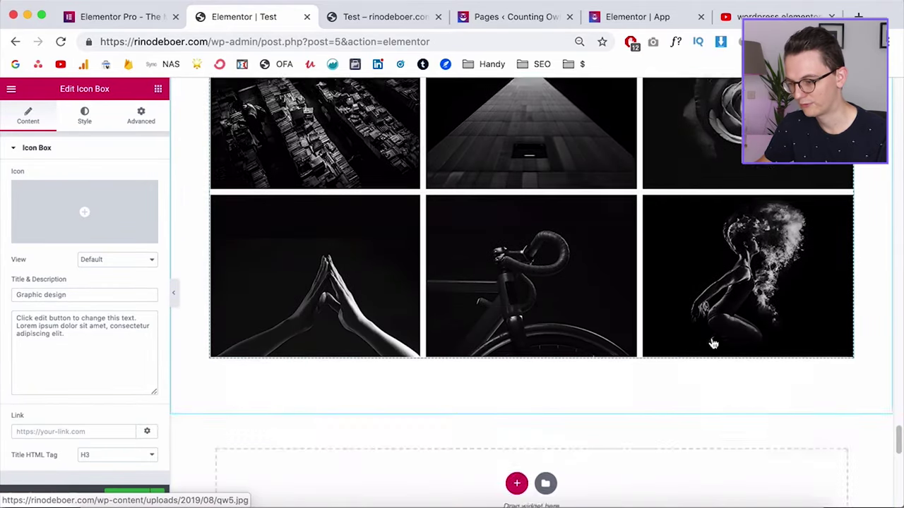
{"action": "left_click", "coordinate": [545, 346]}
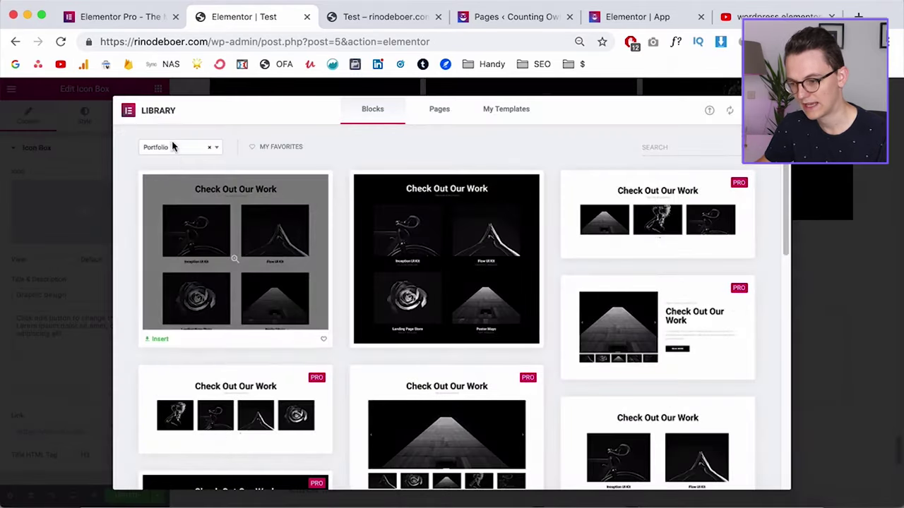
{"action": "left_click", "coordinate": [173, 146]}
{"action": "scroll", "coordinate": [178, 222], "scroll_direction": "up", "scroll_amount": 3}
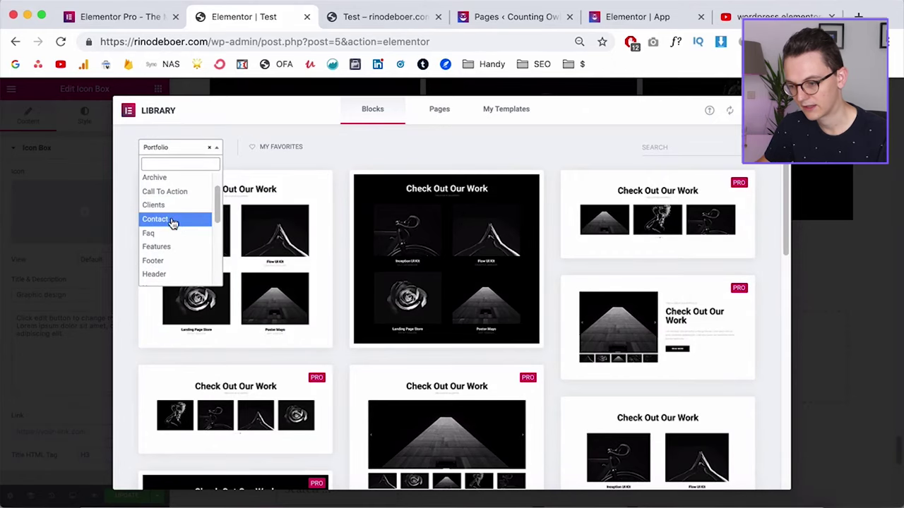
{"action": "left_click", "coordinate": [175, 221]}
{"action": "scroll", "coordinate": [342, 269], "scroll_direction": "down", "scroll_amount": 5}
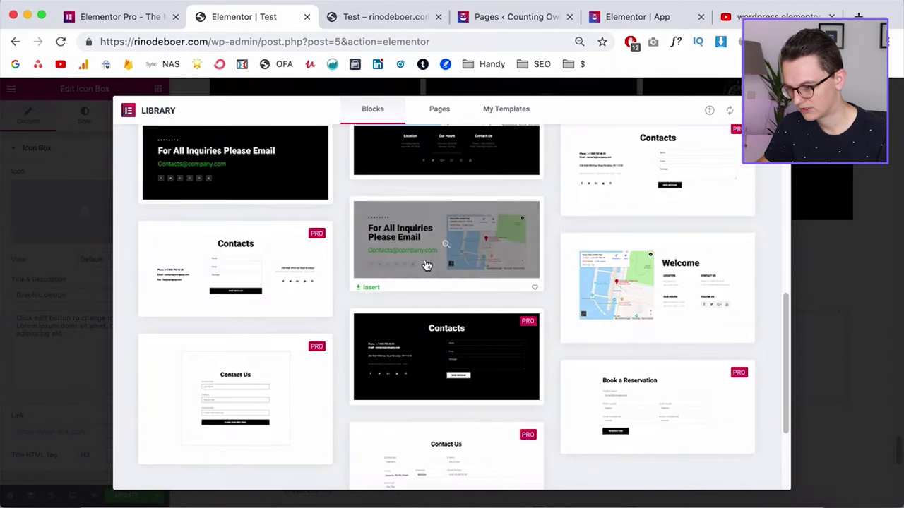
{"action": "left_click", "coordinate": [367, 286]}
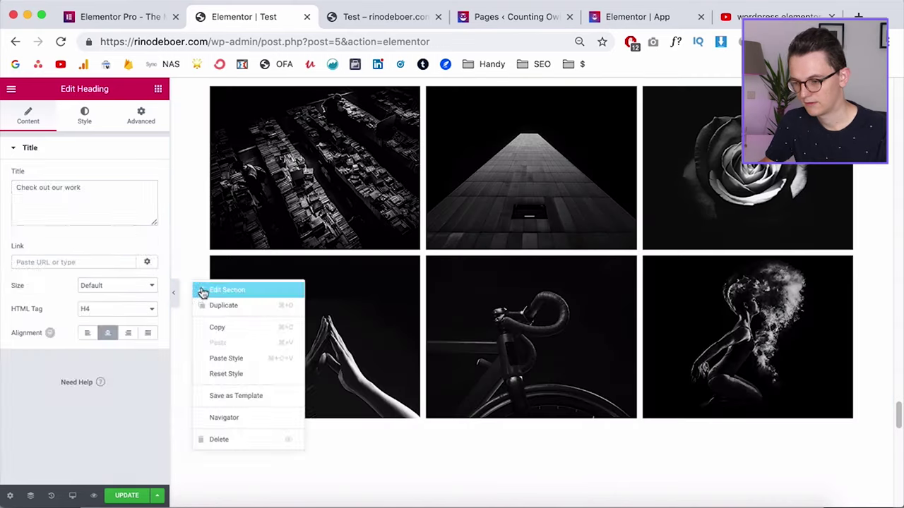
Open the section settings of the portfolio gallery and look over the contact block below it
{"action": "left_click", "coordinate": [202, 289]}
{"action": "scroll", "coordinate": [195, 254], "scroll_direction": "down", "scroll_amount": 5}
{"action": "scroll", "coordinate": [197, 269], "scroll_direction": "up", "scroll_amount": 3}
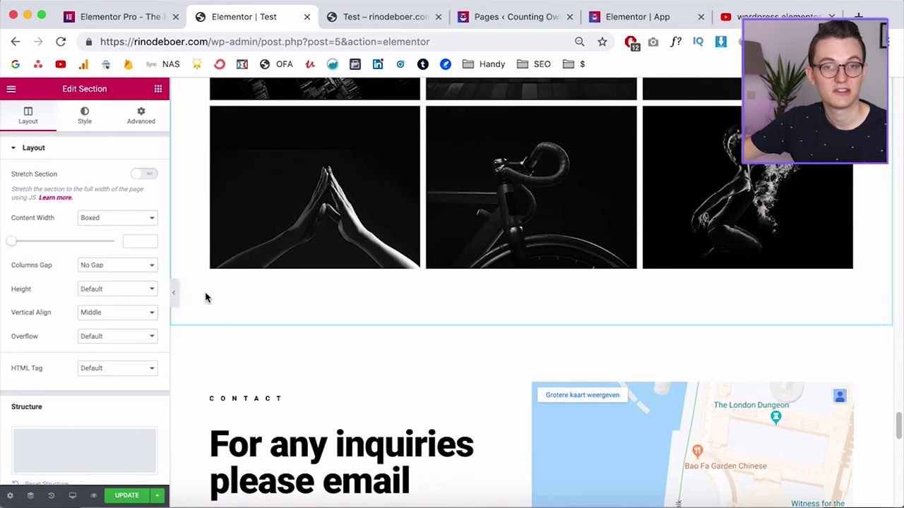
Change the text color of the "Check out our work" heading to the blue palette color #4054b2
{"action": "scroll", "coordinate": [205, 297], "scroll_direction": "up", "scroll_amount": 5}
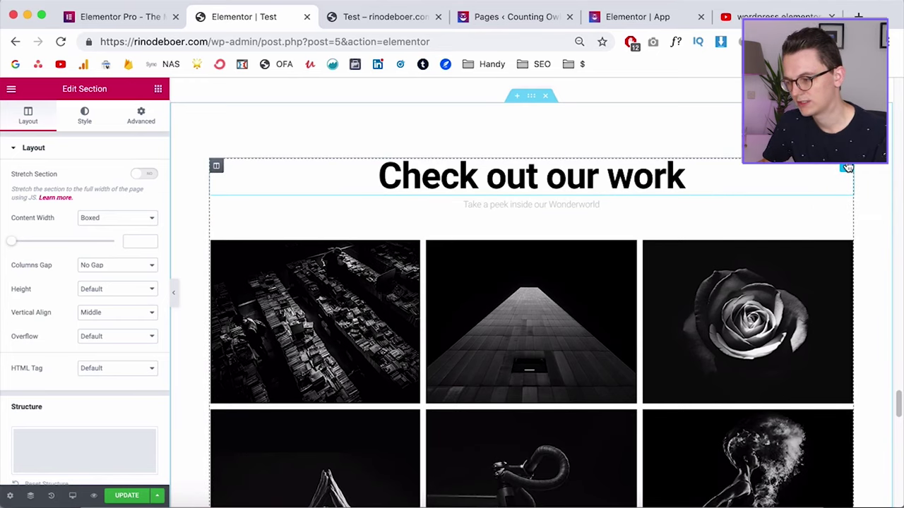
{"action": "left_click", "coordinate": [848, 168]}
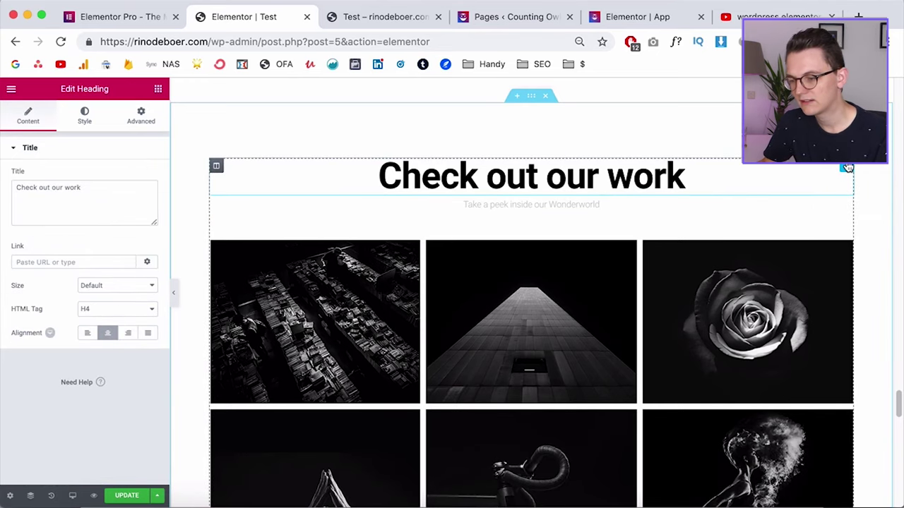
{"action": "left_click", "coordinate": [88, 120]}
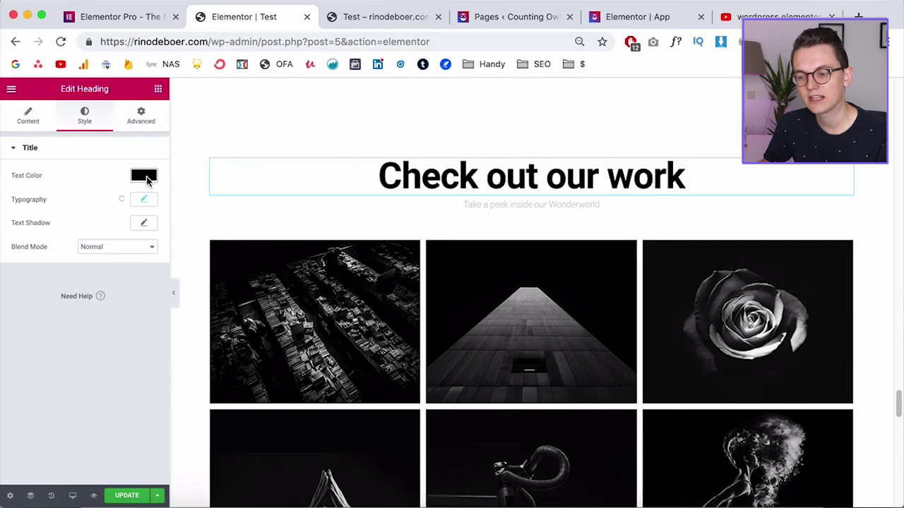
{"action": "left_click", "coordinate": [145, 176]}
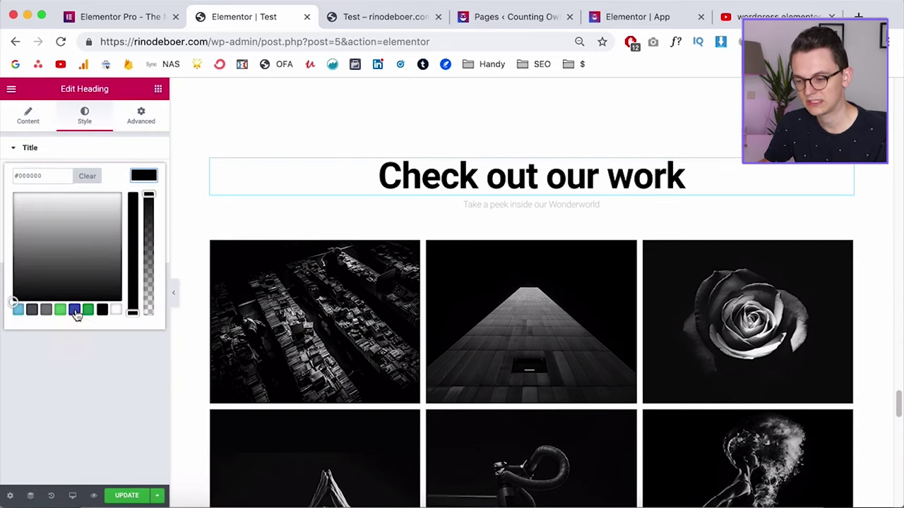
{"action": "left_click", "coordinate": [75, 311]}
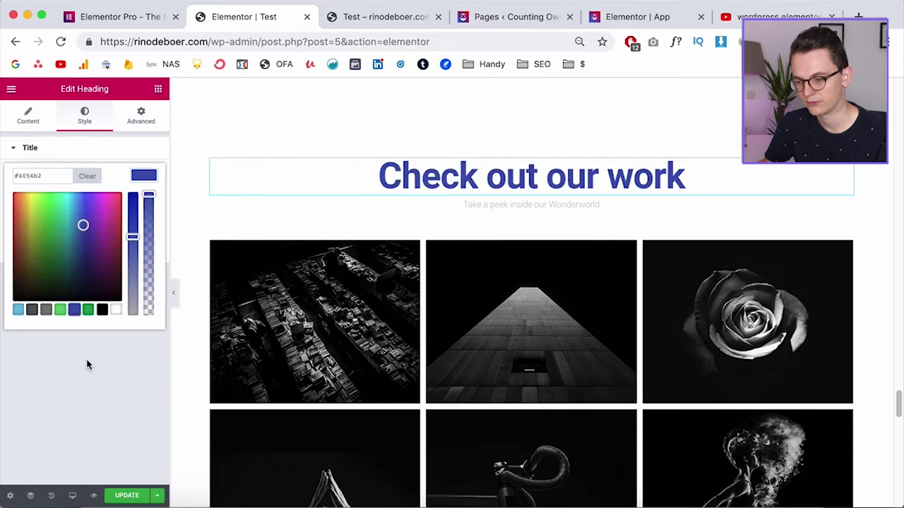
{"action": "left_click", "coordinate": [87, 364]}
Set the "Check out our work" heading's size to 50 px and its font family to Poppins, trying Georgia first
{"action": "left_click", "coordinate": [144, 201]}
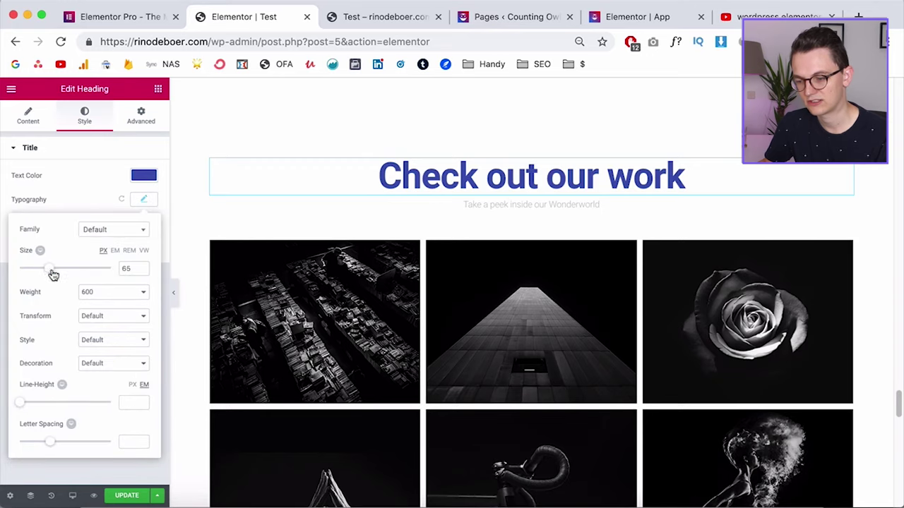
{"action": "left_click_drag", "start_coordinate": [53, 275], "coordinate": [44, 274]}
{"action": "left_click", "coordinate": [107, 233]}
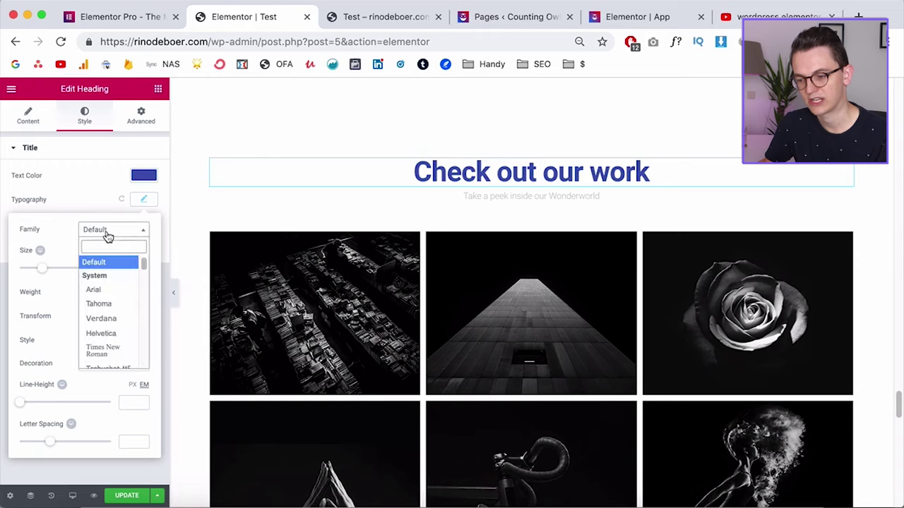
{"action": "scroll", "coordinate": [115, 320], "scroll_direction": "down", "scroll_amount": 1}
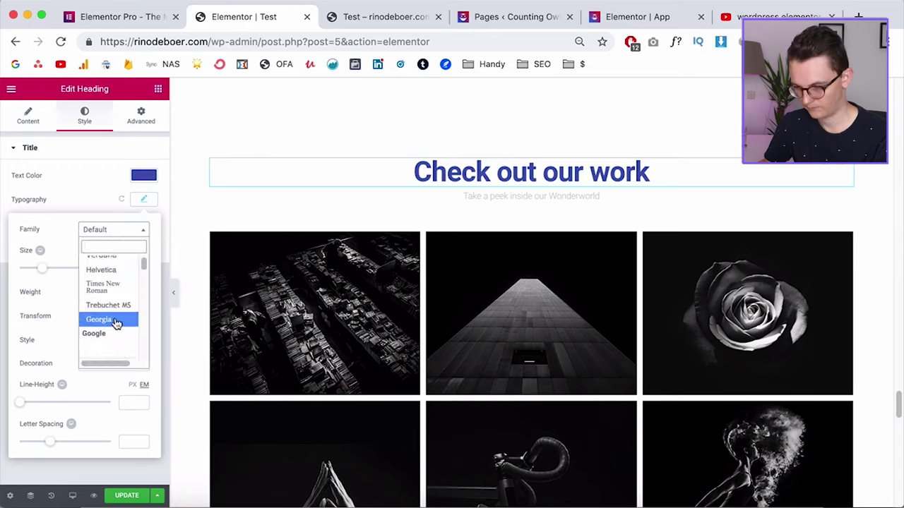
{"action": "left_click", "coordinate": [115, 321]}
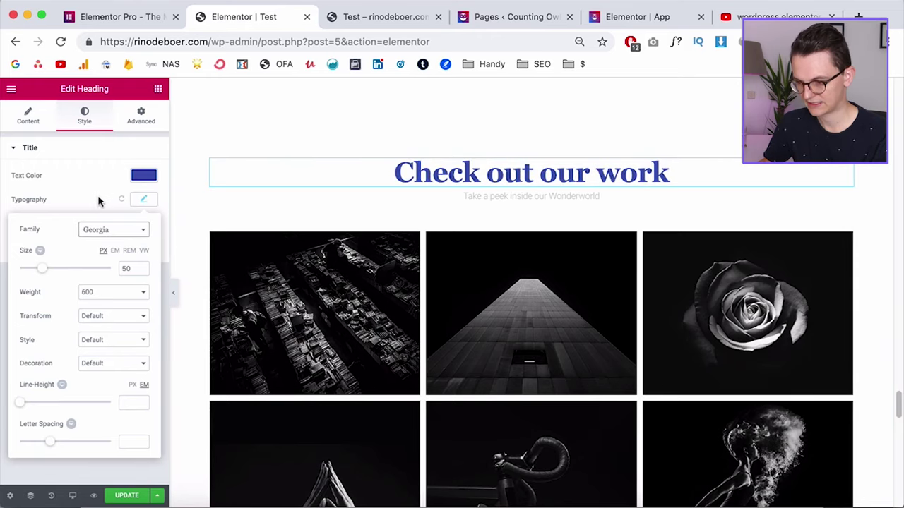
{"action": "left_click", "coordinate": [113, 230]}
{"action": "type", "text": "pop"}
{"action": "key", "text": "Return"}
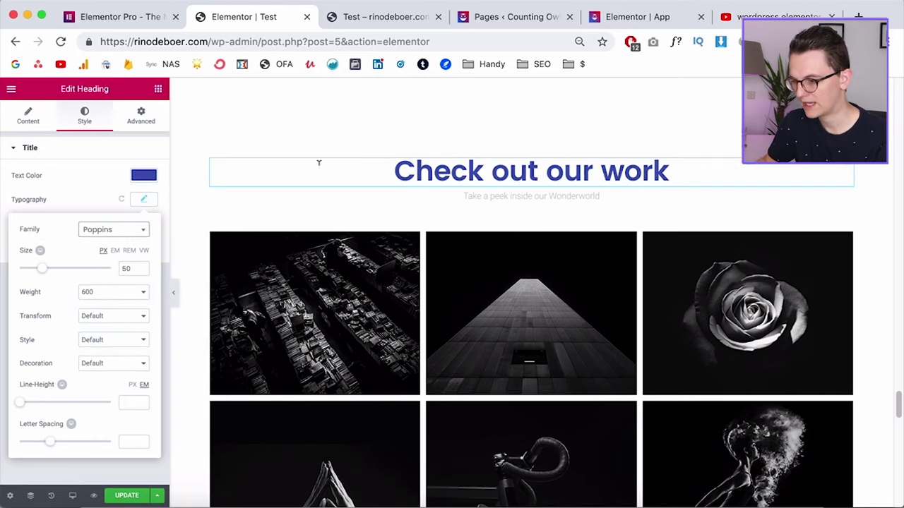
{"action": "left_click", "coordinate": [137, 199]}
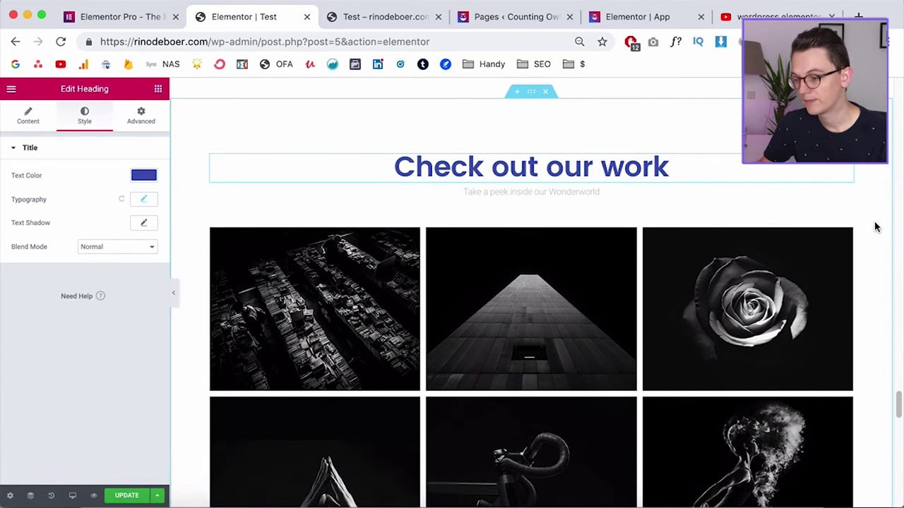
Copy the "Check out our work" heading and paste its style onto the "Our services" heading
{"action": "scroll", "coordinate": [875, 227], "scroll_direction": "up", "scroll_amount": 6}
{"action": "scroll", "coordinate": [875, 227], "scroll_direction": "down", "scroll_amount": 3}
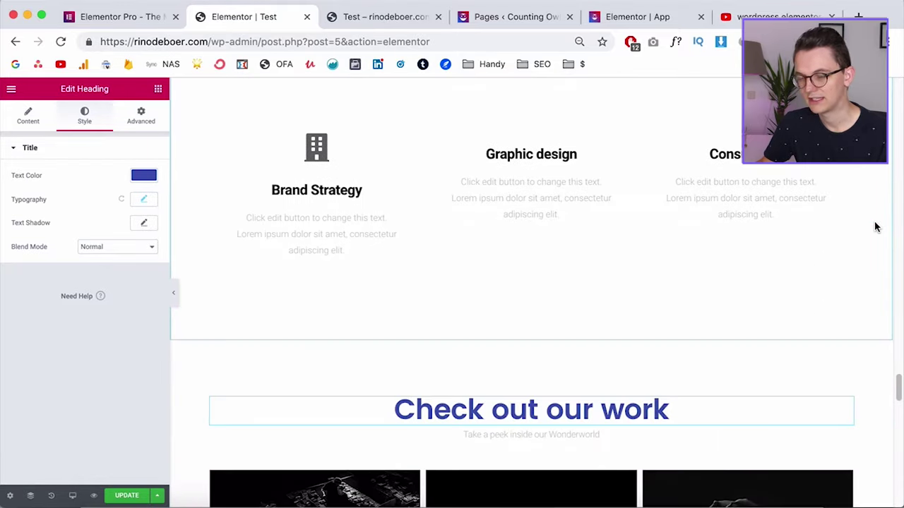
{"action": "scroll", "coordinate": [873, 224], "scroll_direction": "down", "scroll_amount": 3}
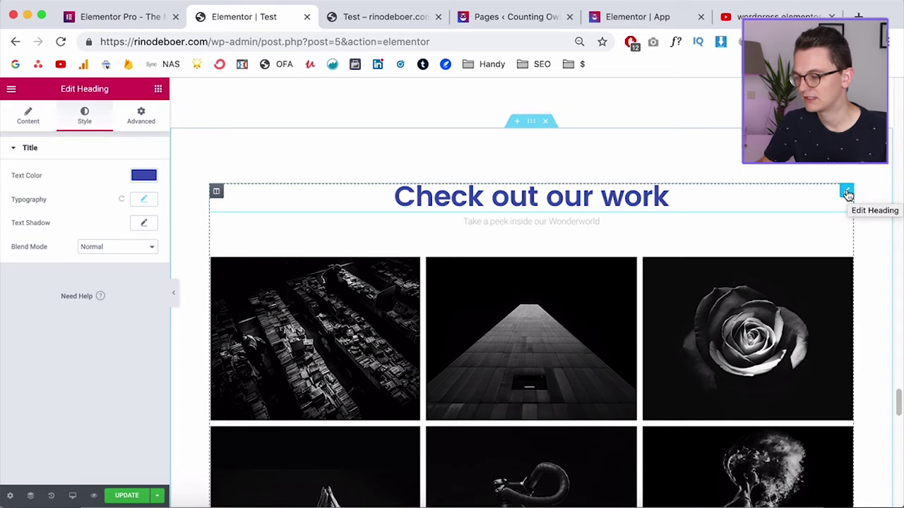
{"action": "right_click", "coordinate": [847, 195]}
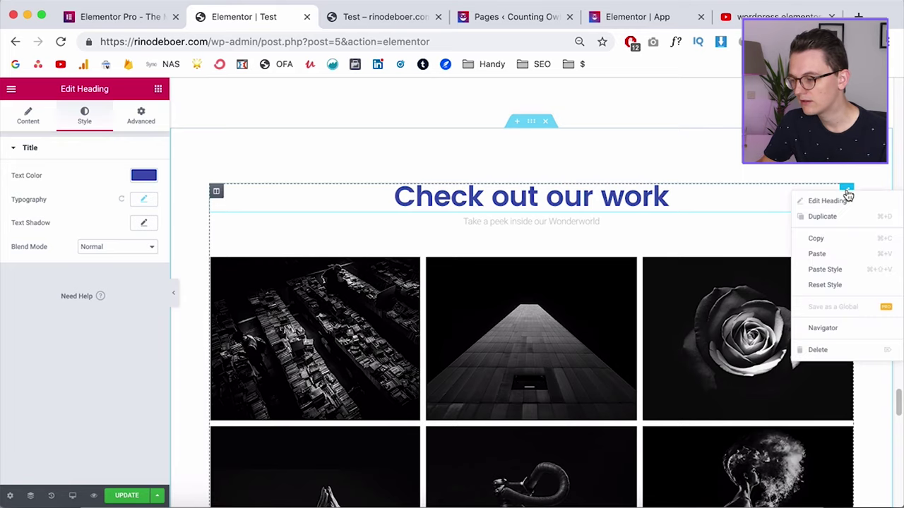
{"action": "left_click", "coordinate": [841, 241]}
{"action": "scroll", "coordinate": [841, 248], "scroll_direction": "up", "scroll_amount": 10}
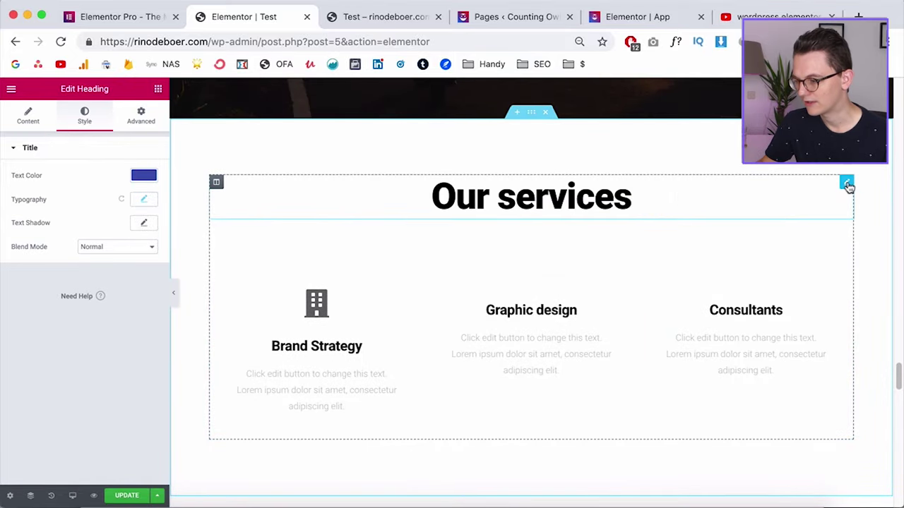
{"action": "right_click", "coordinate": [848, 185]}
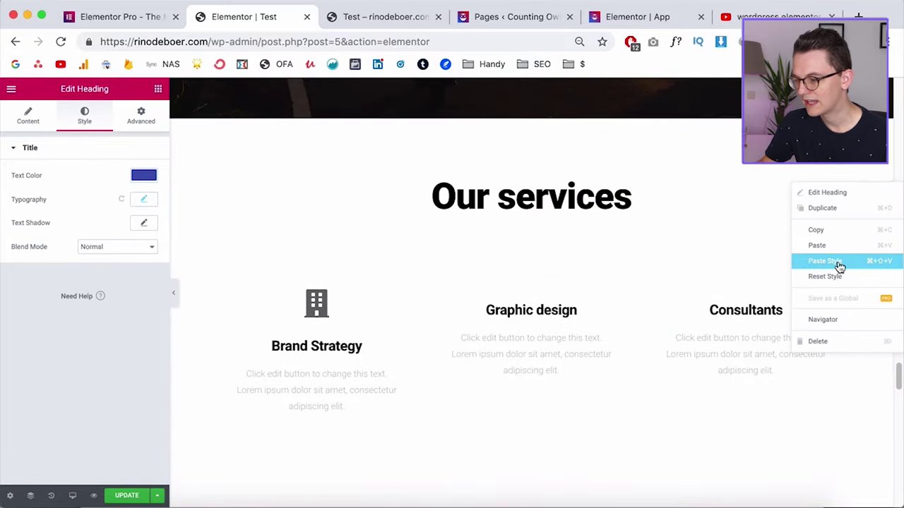
{"action": "left_click", "coordinate": [843, 263]}
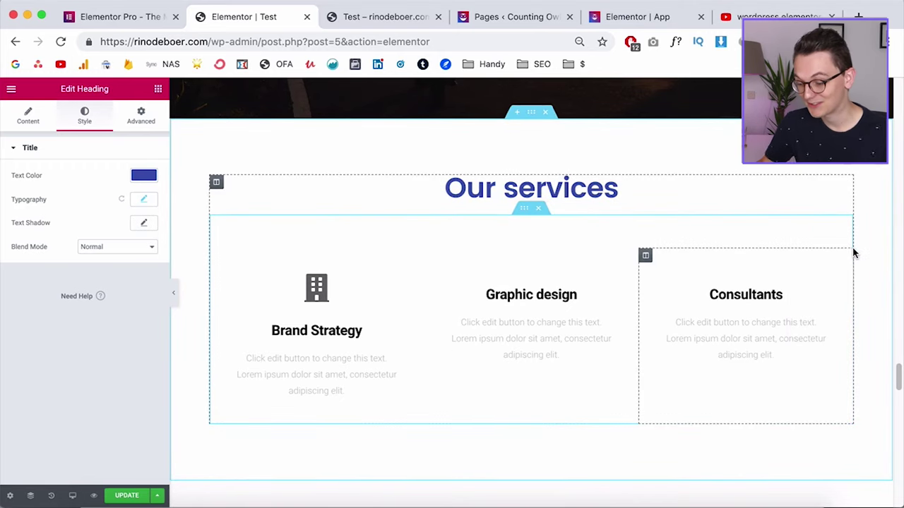
Paste the copied heading style onto the "For any inquiries please email" heading in the contact section
{"action": "scroll", "coordinate": [851, 251], "scroll_direction": "down", "scroll_amount": 10}
{"action": "scroll", "coordinate": [852, 256], "scroll_direction": "down", "scroll_amount": 5}
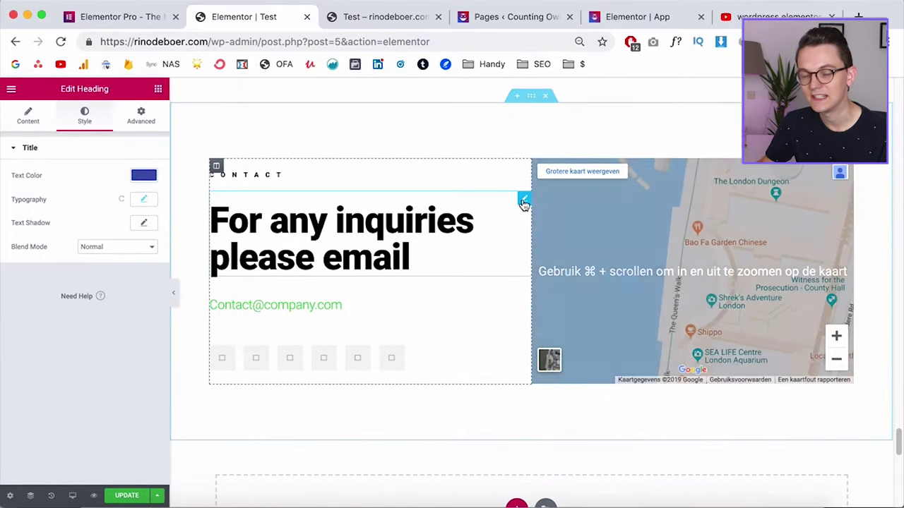
{"action": "right_click", "coordinate": [524, 205]}
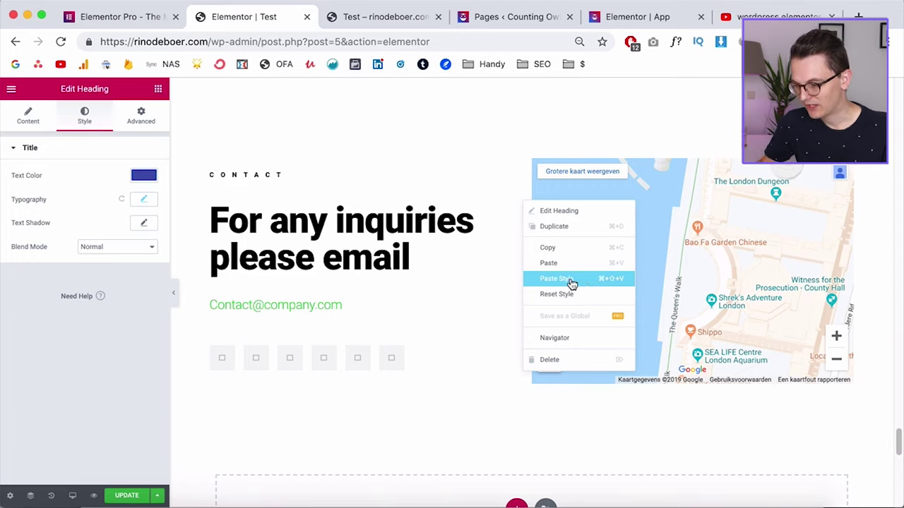
{"action": "left_click", "coordinate": [569, 283]}
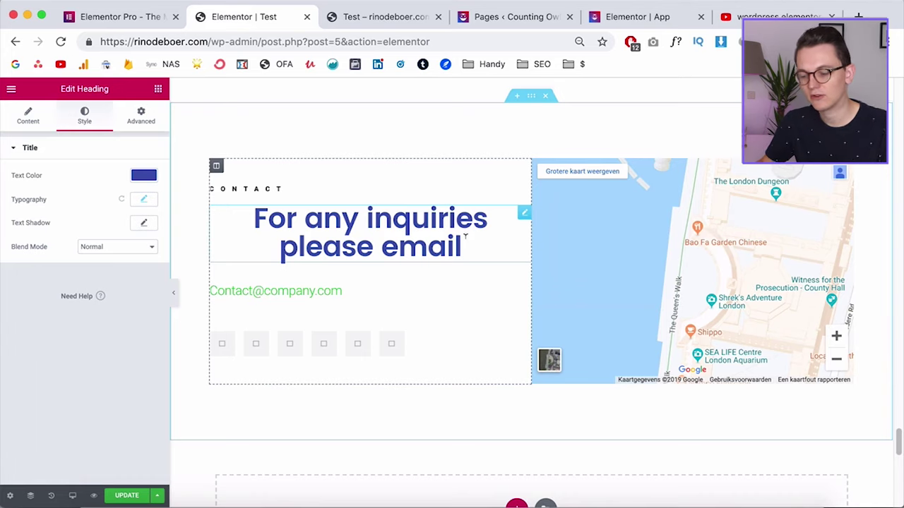
Left-align the "For any inquiries please email" heading beside the map
{"action": "scroll", "coordinate": [466, 233], "scroll_direction": "up", "scroll_amount": 10}
{"action": "scroll", "coordinate": [468, 212], "scroll_direction": "up", "scroll_amount": 2}
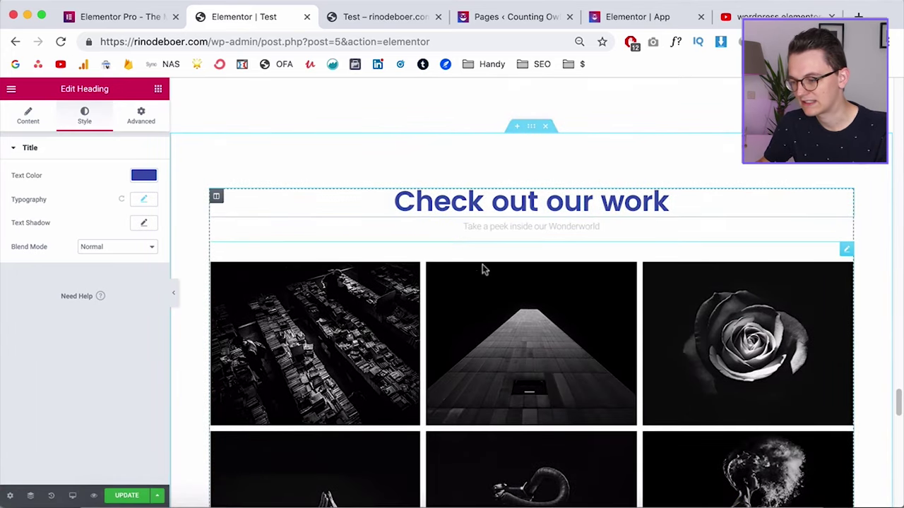
{"action": "scroll", "coordinate": [488, 262], "scroll_direction": "down", "scroll_amount": 8}
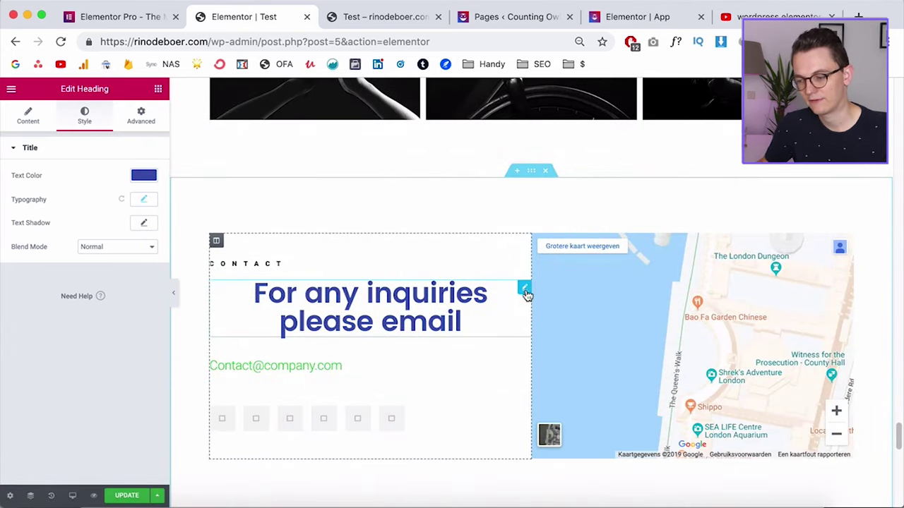
{"action": "left_click", "coordinate": [524, 290]}
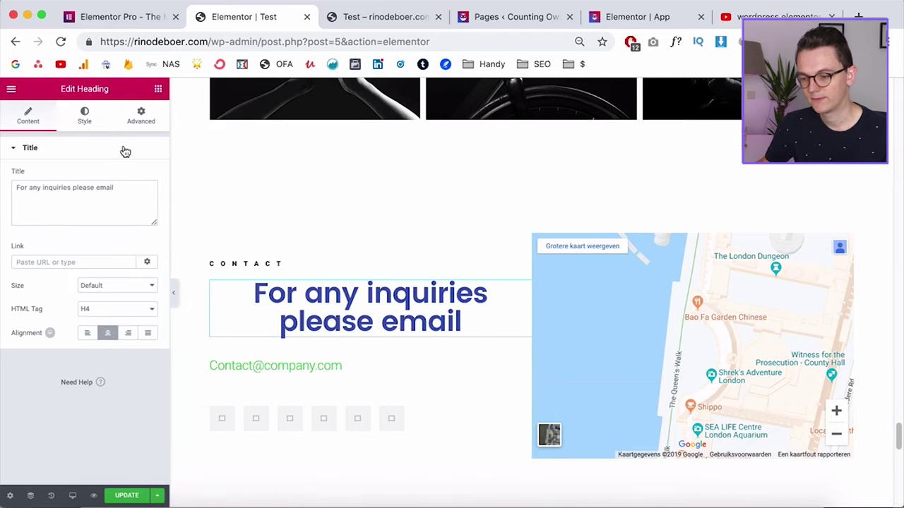
{"action": "left_click", "coordinate": [87, 334]}
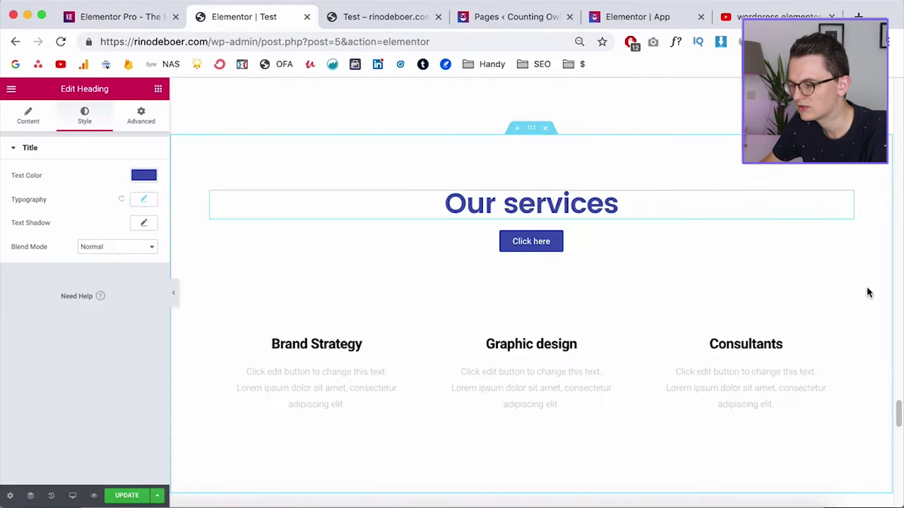
{"action": "right_click", "coordinate": [867, 282]}
{"action": "left_click", "coordinate": [797, 318]}
Look through the ready-made page templates in the library from below the contact section, then close the library
{"action": "scroll", "coordinate": [798, 321], "scroll_direction": "down", "scroll_amount": 10}
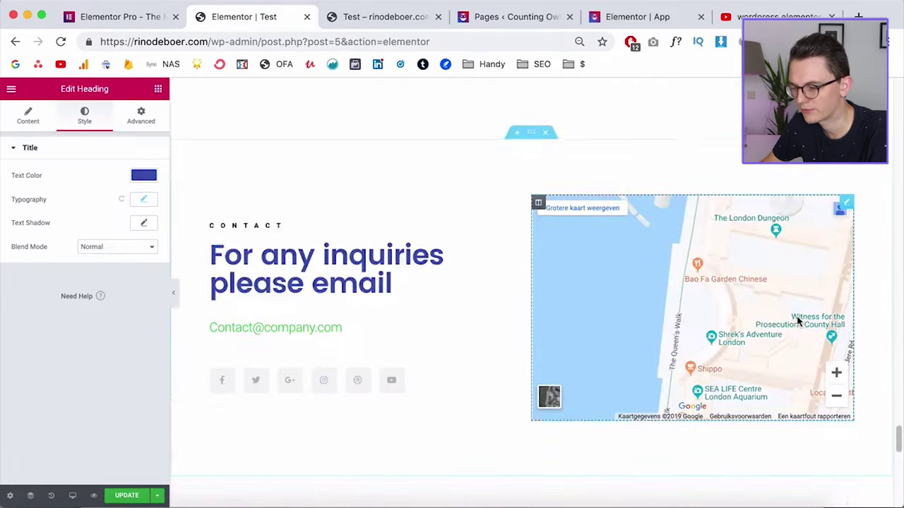
{"action": "scroll", "coordinate": [798, 321], "scroll_direction": "down", "scroll_amount": 2}
{"action": "left_click", "coordinate": [544, 436]}
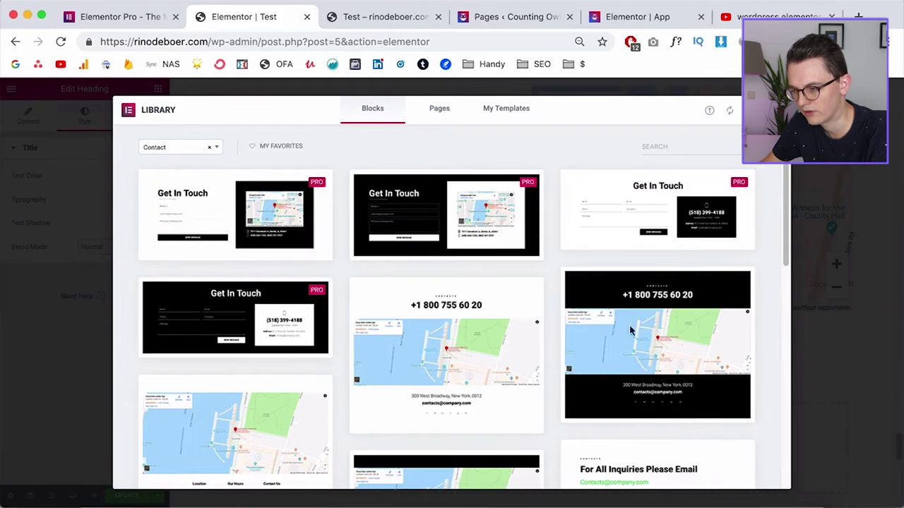
{"action": "left_click", "coordinate": [441, 113]}
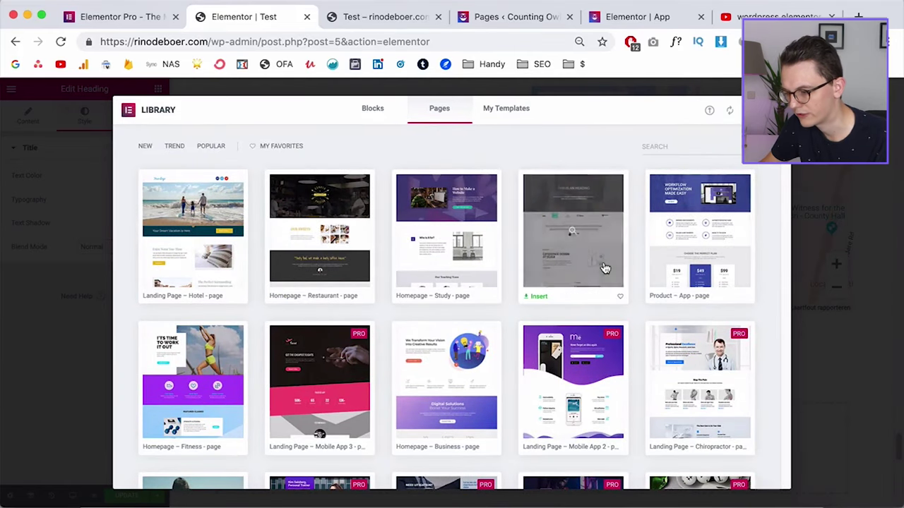
{"action": "scroll", "coordinate": [605, 268], "scroll_direction": "down", "scroll_amount": 5}
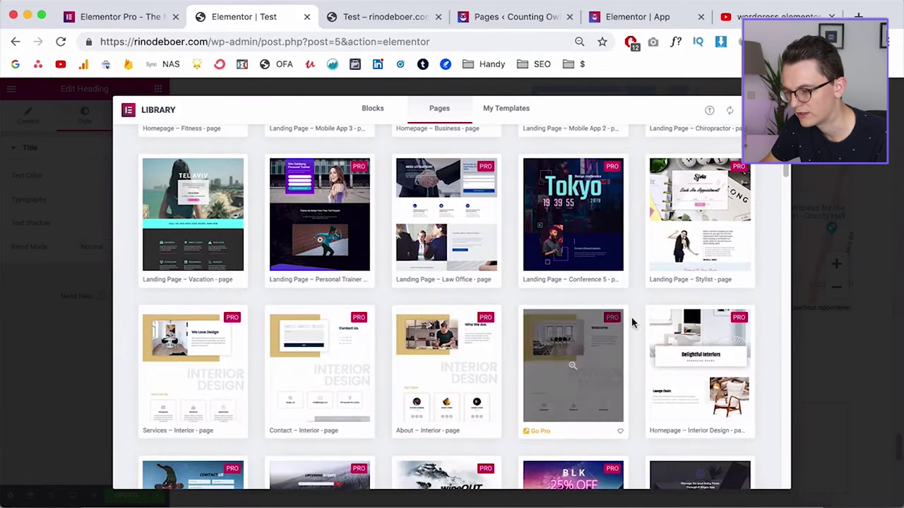
{"action": "scroll", "coordinate": [632, 322], "scroll_direction": "down", "scroll_amount": 10}
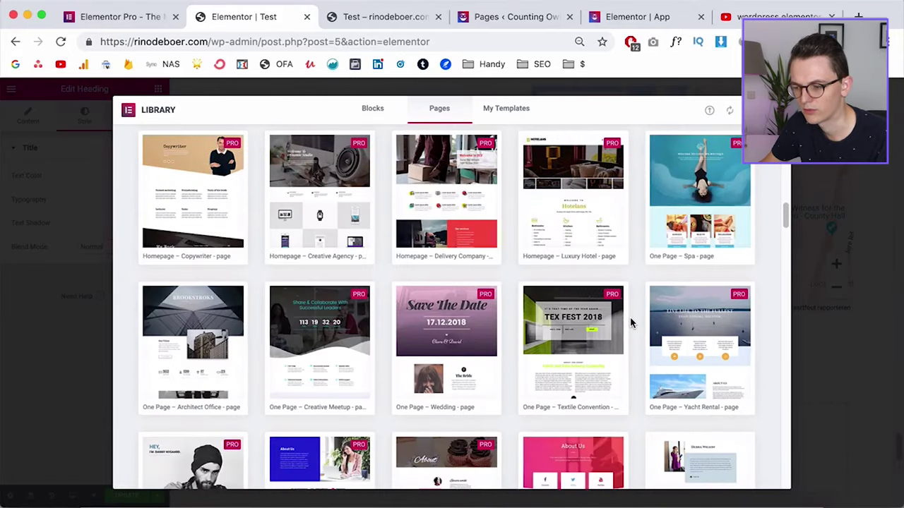
{"action": "scroll", "coordinate": [632, 323], "scroll_direction": "down", "scroll_amount": 3}
{"action": "scroll", "coordinate": [631, 322], "scroll_direction": "down", "scroll_amount": 1}
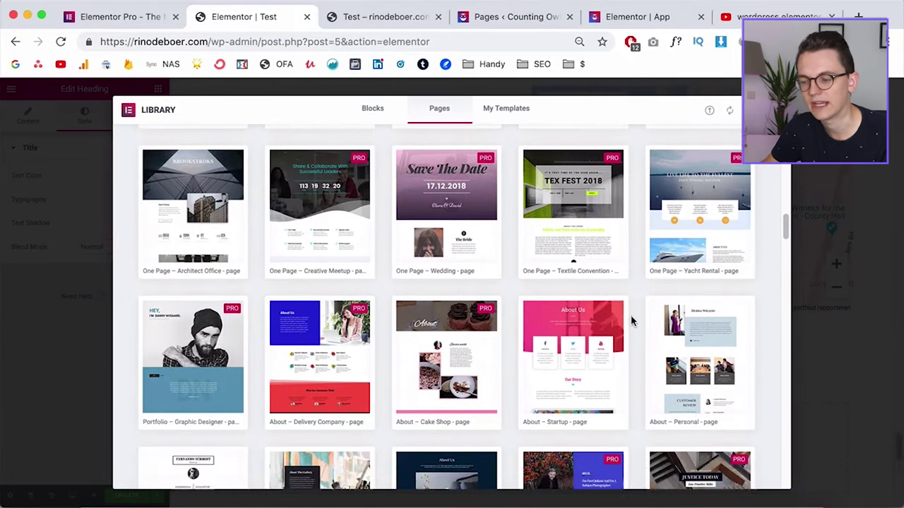
{"action": "scroll", "coordinate": [632, 319], "scroll_direction": "down", "scroll_amount": 2}
{"action": "scroll", "coordinate": [633, 318], "scroll_direction": "down", "scroll_amount": 3}
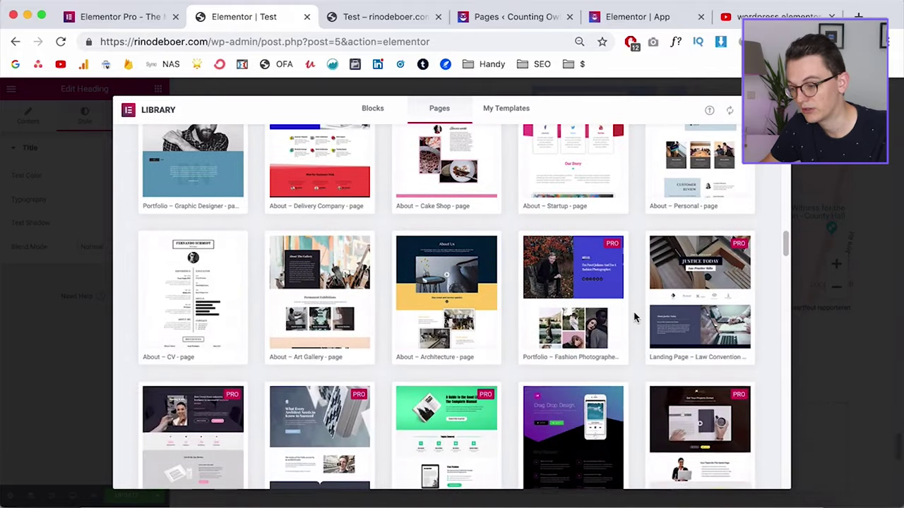
{"action": "key", "text": "Escape"}
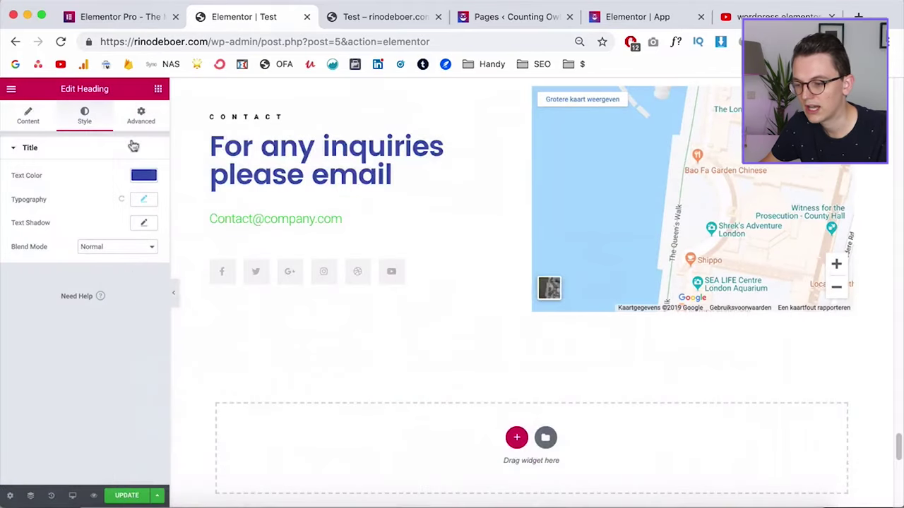
Look over the basic and general widgets available for the page
{"action": "left_click", "coordinate": [159, 91]}
{"action": "scroll", "coordinate": [106, 243], "scroll_direction": "down", "scroll_amount": 5}
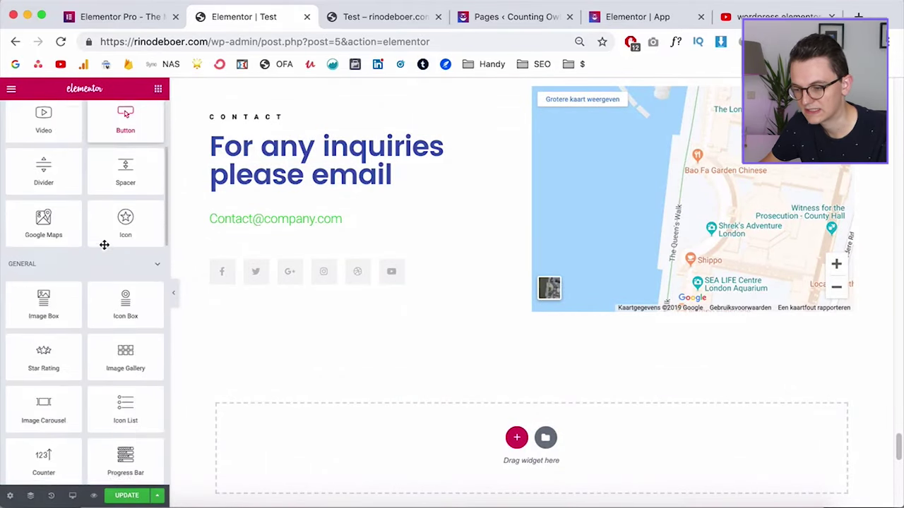
{"action": "scroll", "coordinate": [106, 317], "scroll_direction": "down", "scroll_amount": 4}
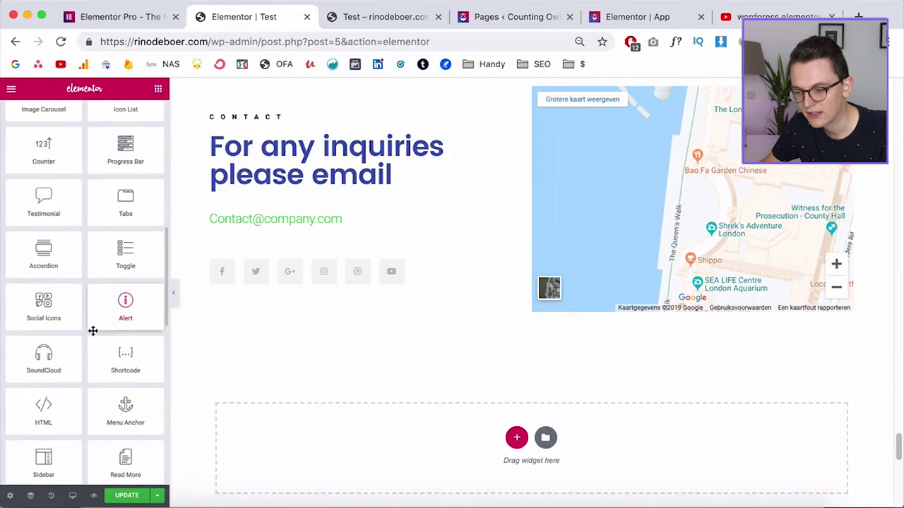
{"action": "scroll", "coordinate": [120, 282], "scroll_direction": "up", "scroll_amount": 5}
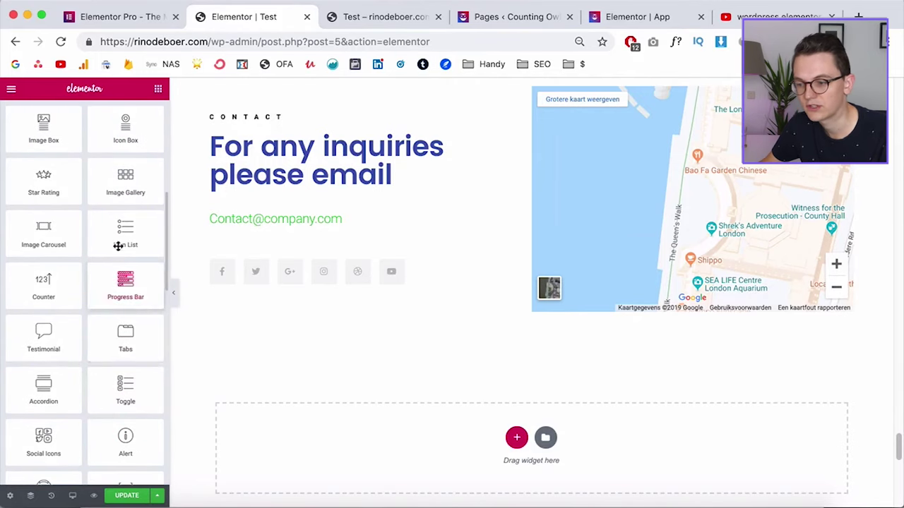
Switch to the Counting Owl App page in the Elementor editor and look through its Pro widgets, from Posts to Template
{"action": "scroll", "coordinate": [160, 158], "scroll_direction": "down", "scroll_amount": 1}
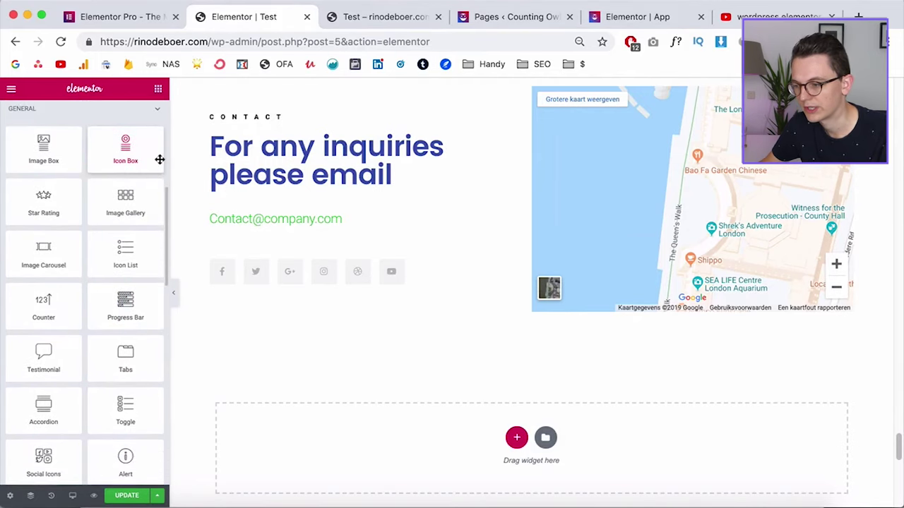
{"action": "key", "text": "super+5"}
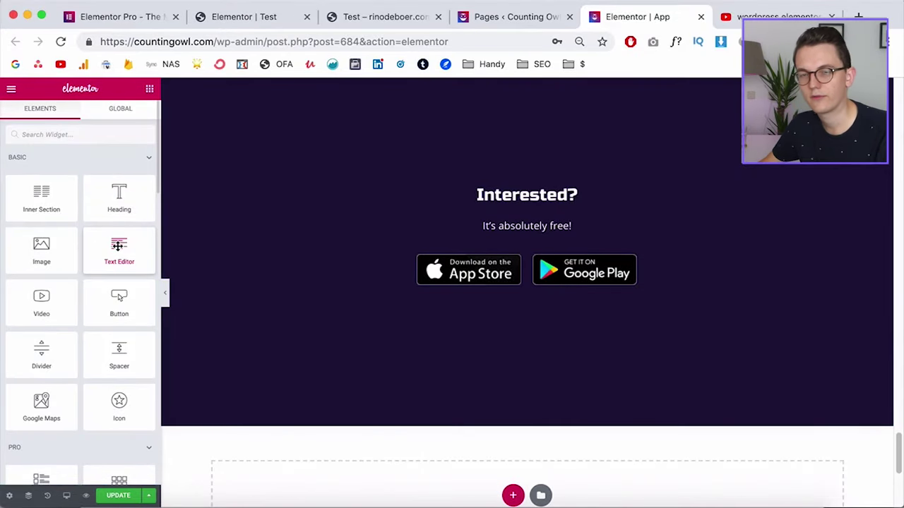
{"action": "scroll", "coordinate": [101, 261], "scroll_direction": "down", "scroll_amount": 6}
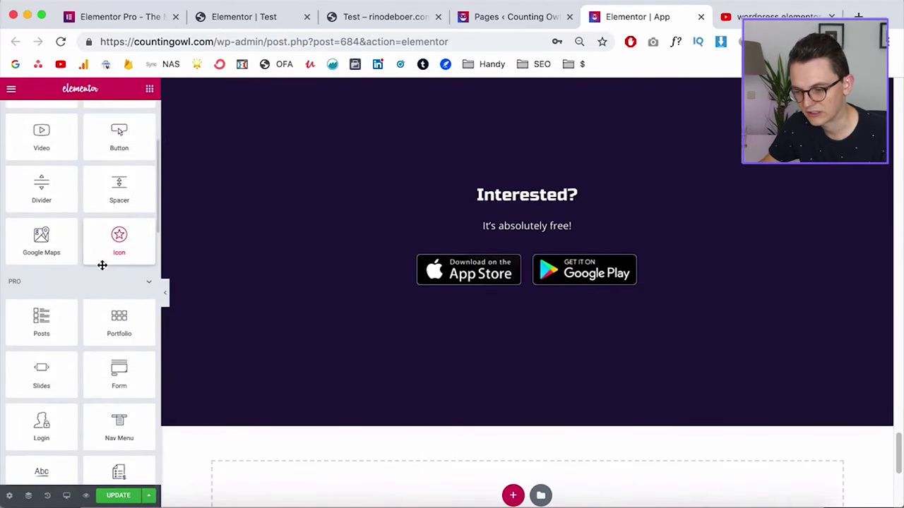
{"action": "scroll", "coordinate": [111, 218], "scroll_direction": "down", "scroll_amount": 2}
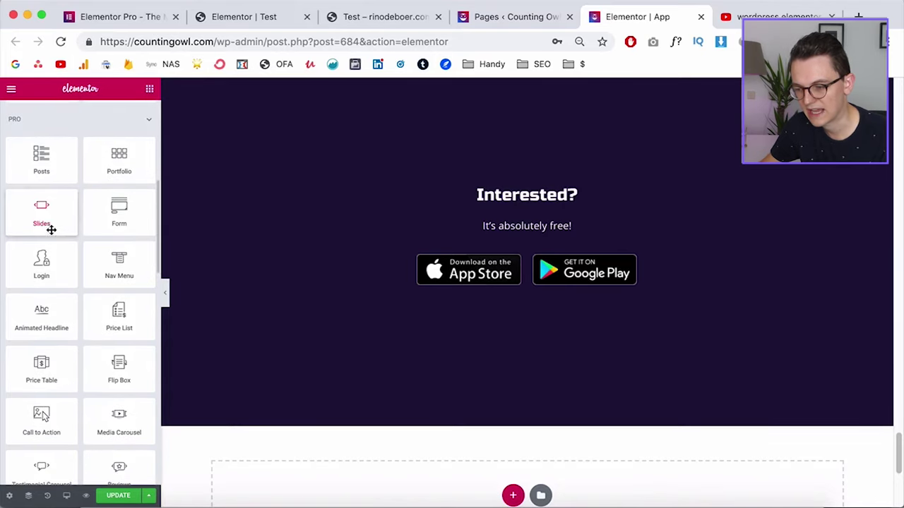
{"action": "scroll", "coordinate": [47, 228], "scroll_direction": "down", "scroll_amount": 1}
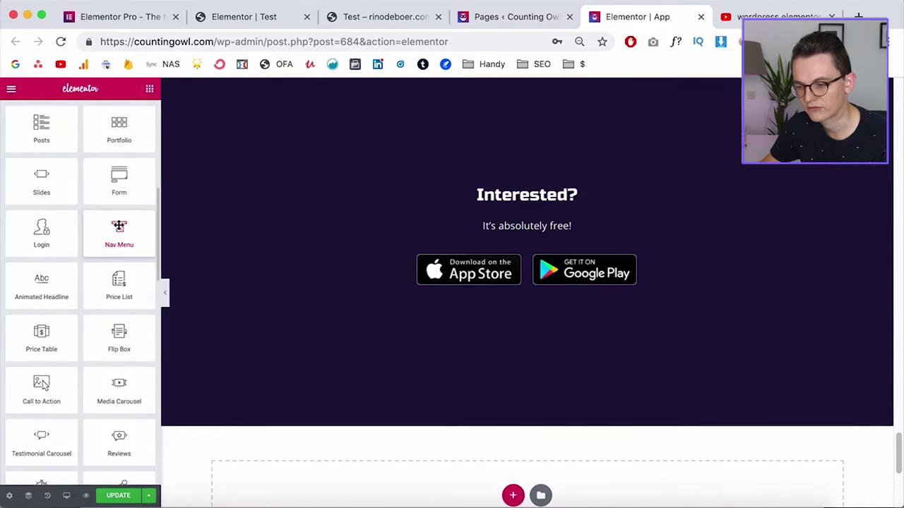
{"action": "scroll", "coordinate": [111, 244], "scroll_direction": "up", "scroll_amount": 1}
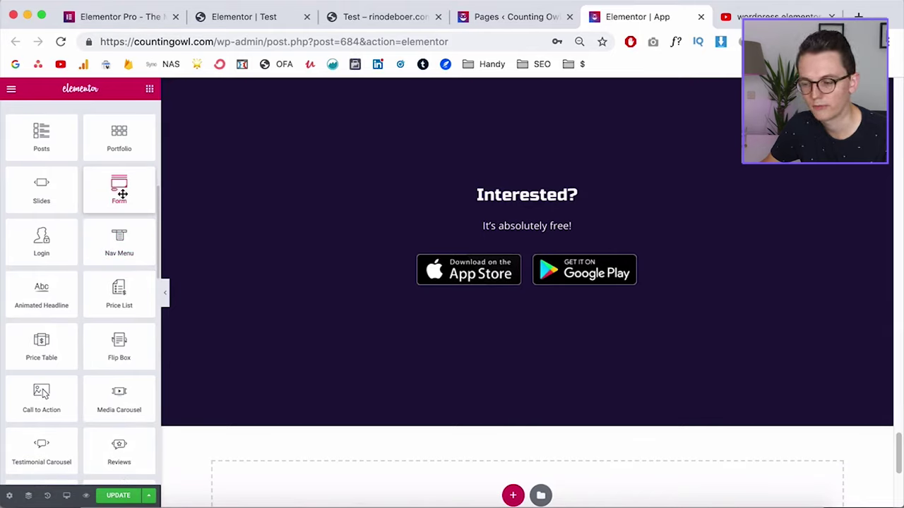
{"action": "scroll", "coordinate": [123, 197], "scroll_direction": "down", "scroll_amount": 3}
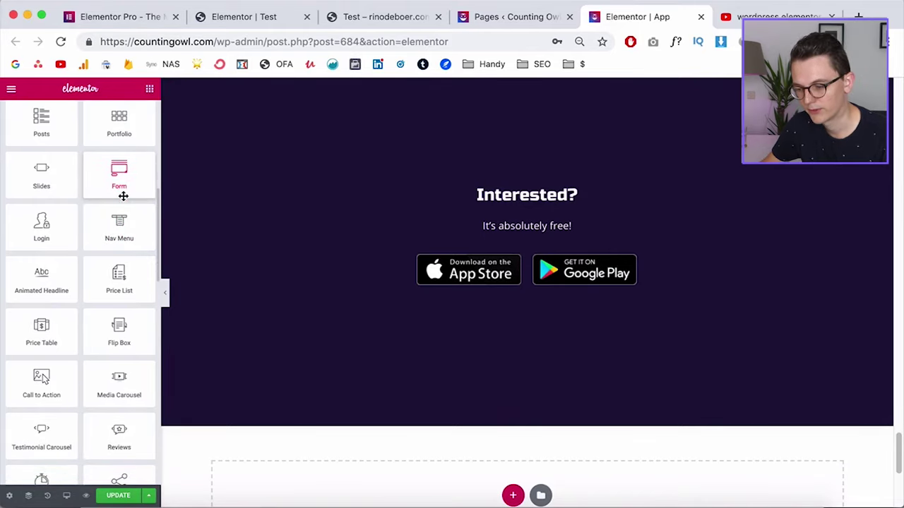
{"action": "scroll", "coordinate": [64, 388], "scroll_direction": "up", "scroll_amount": 5}
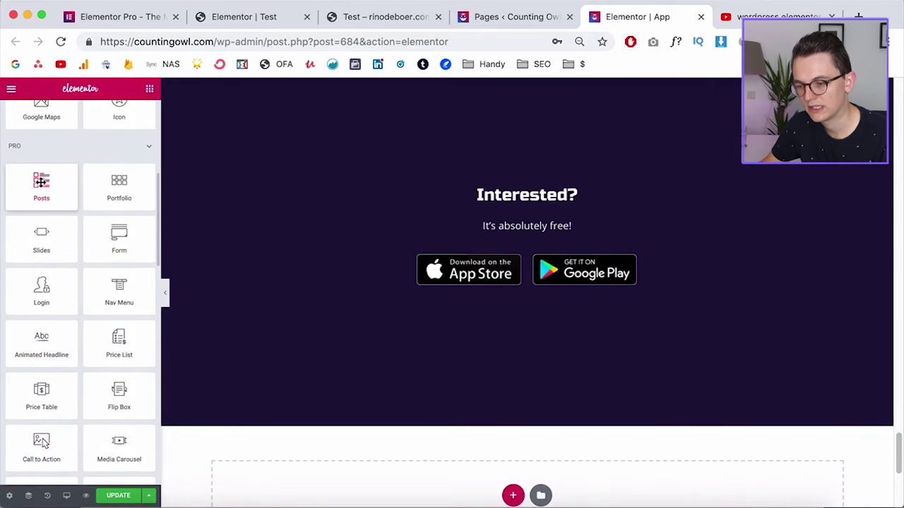
{"action": "scroll", "coordinate": [40, 173], "scroll_direction": "down", "scroll_amount": 1}
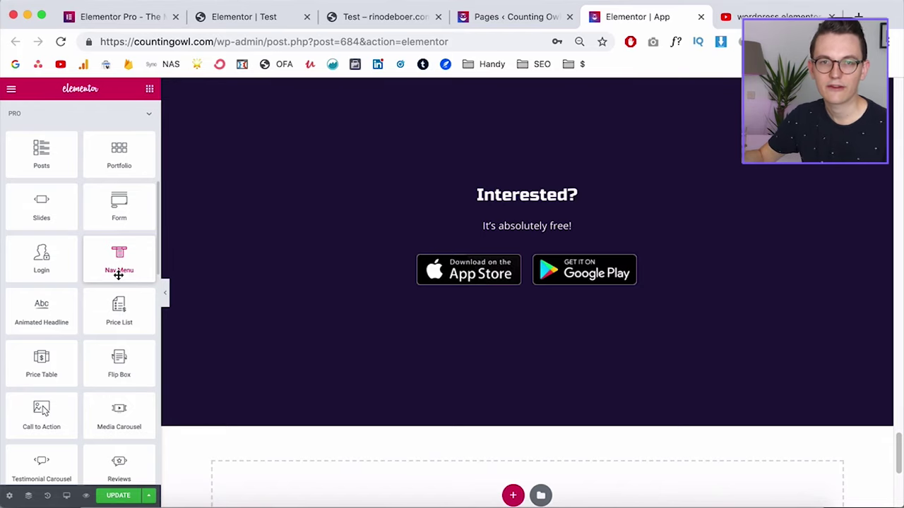
{"action": "scroll", "coordinate": [118, 274], "scroll_direction": "down", "scroll_amount": 3}
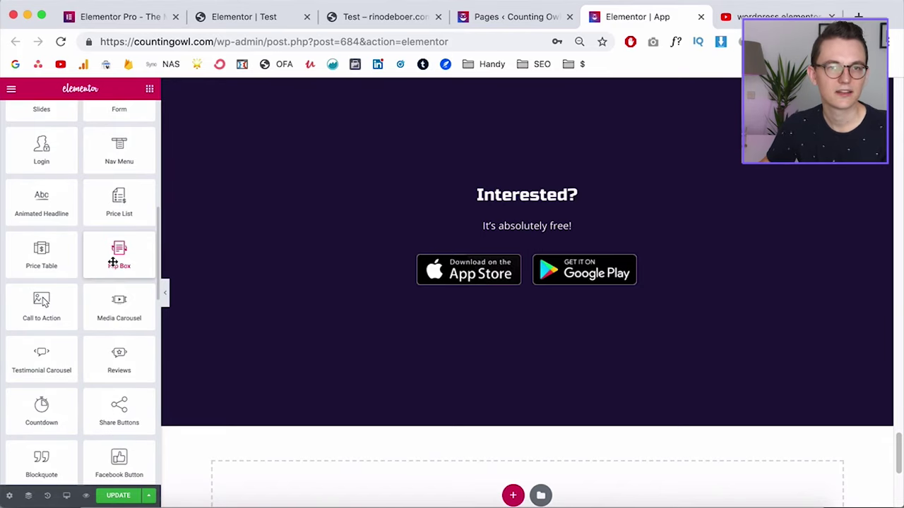
{"action": "scroll", "coordinate": [105, 248], "scroll_direction": "down", "scroll_amount": 4}
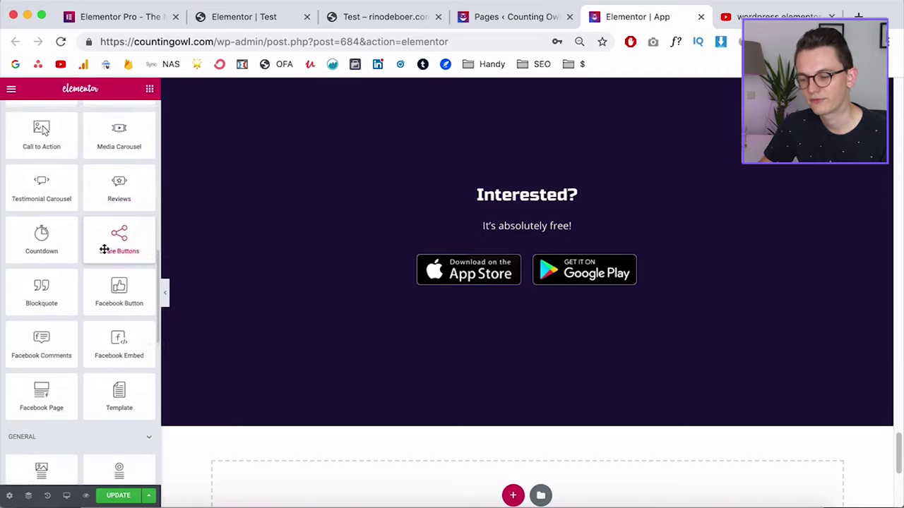
{"action": "scroll", "coordinate": [127, 427], "scroll_direction": "up", "scroll_amount": 1}
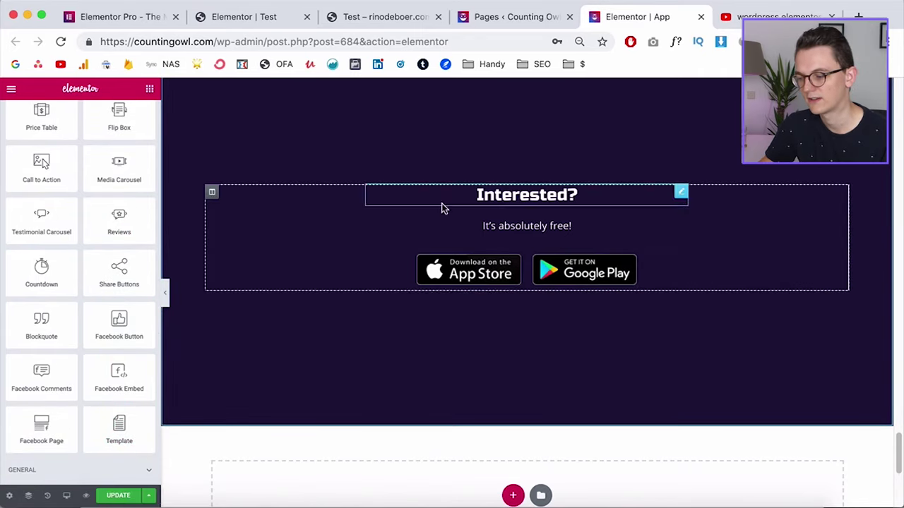
Select the inner section holding the App Store and Google Play badges and open its context options
{"action": "left_click", "coordinate": [521, 245]}
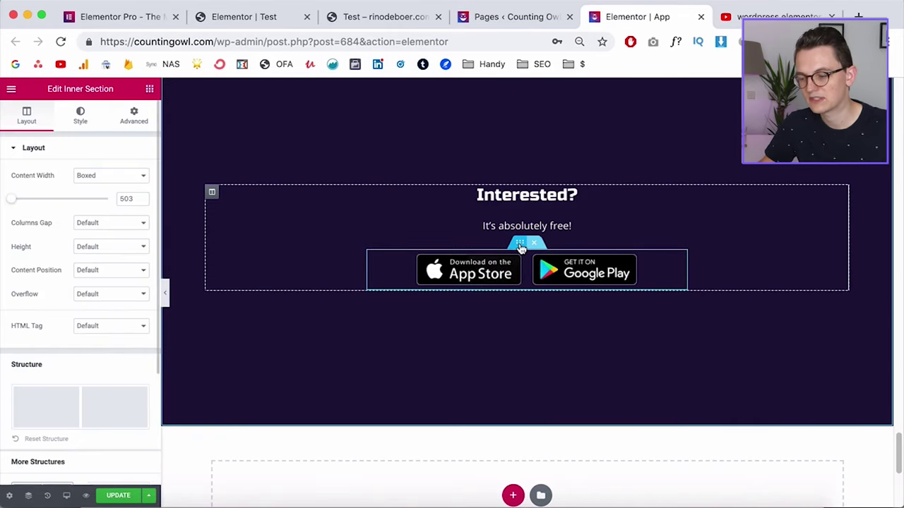
{"action": "right_click", "coordinate": [521, 245]}
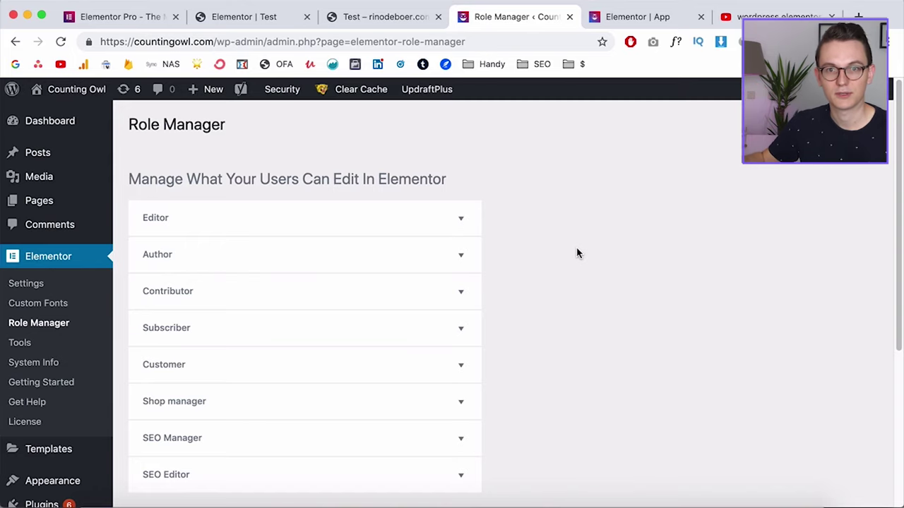
Expand the Author role in Elementor's Role Manager to show its editor access options
{"action": "scroll", "coordinate": [556, 247], "scroll_direction": "up", "scroll_amount": 1}
{"action": "scroll", "coordinate": [555, 246], "scroll_direction": "down", "scroll_amount": 2}
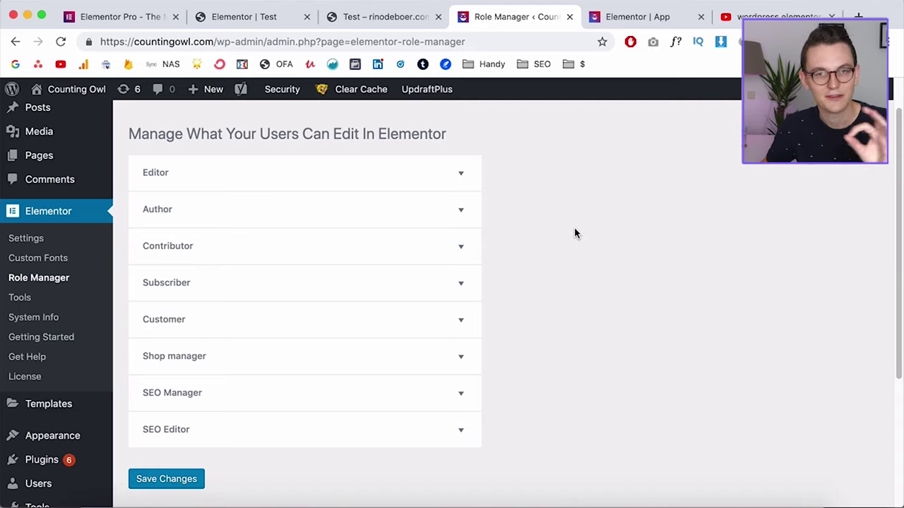
{"action": "left_click", "coordinate": [416, 210]}
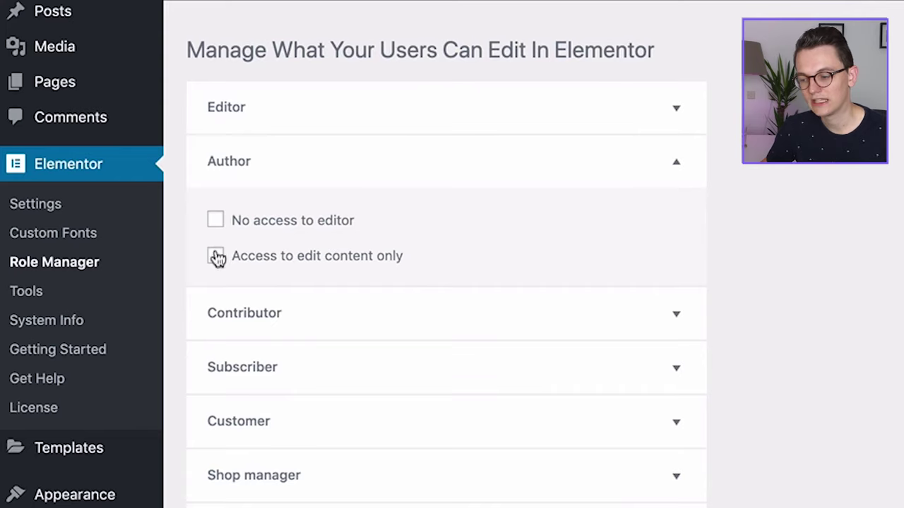